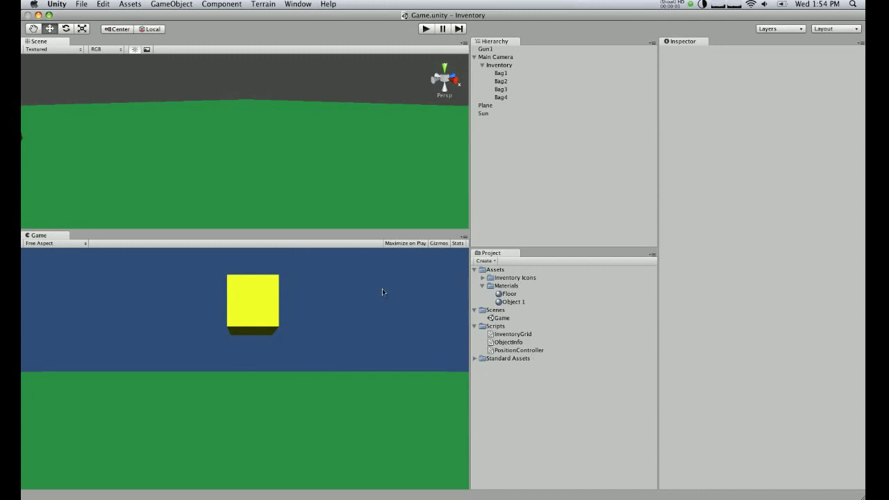
# - Select the yellow cube in the scene to examine its components
pyautogui.keyDown('alt'); pyautogui.moveTo(288, 198); pyautogui.dragTo(240, 157); pyautogui.keyUp('alt')
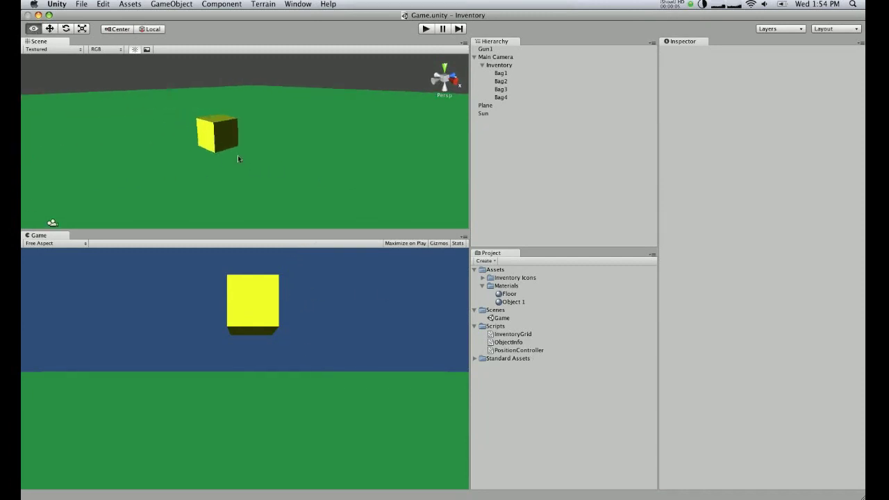
pyautogui.press('w')
pyautogui.click(235, 138)
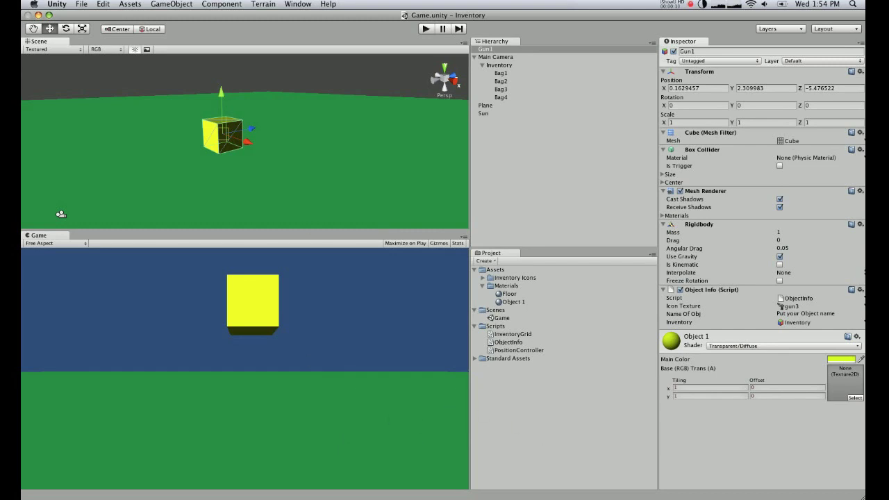
# - Import the Guns folder into the project's Assets and expand it to list its models and textures
pyautogui.moveTo(550, 386); pyautogui.dragTo(500, 271)
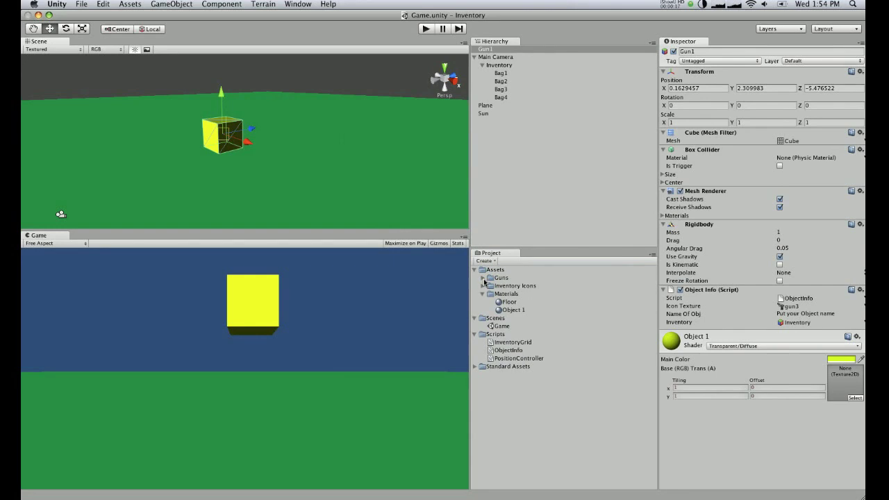
pyautogui.click(486, 278)
pyautogui.click(482, 278)
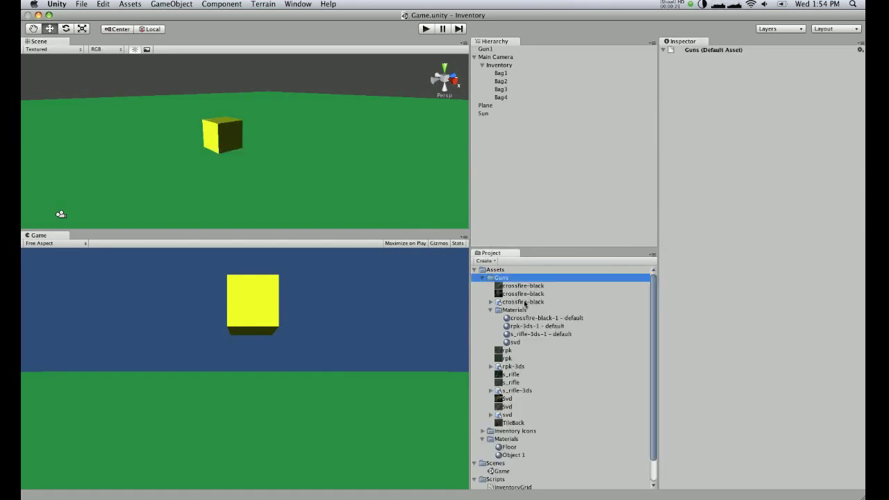
# - Place the crossfire-black model beside the yellow cube, scaled to about 0.035, at about X 2.41, Y 2.27, Z -6.60
pyautogui.moveTo(435, 221); pyautogui.dragTo(366, 150)
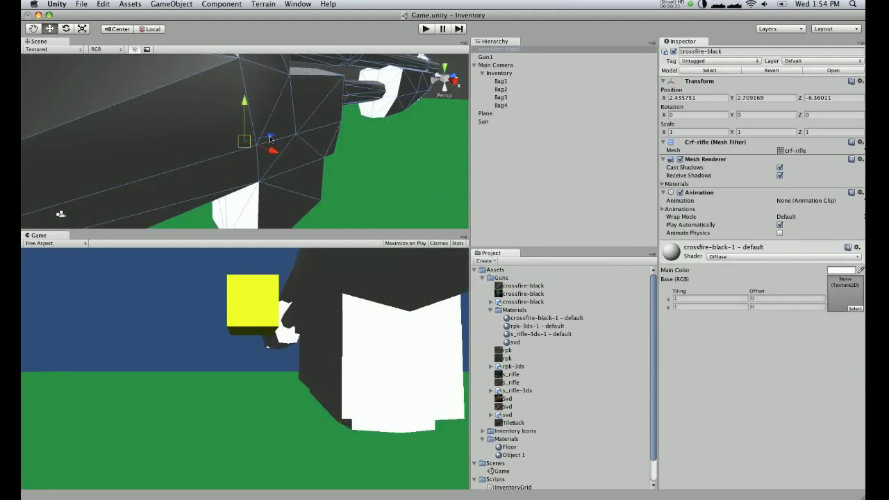
pyautogui.press('r')
pyautogui.moveTo(245, 141); pyautogui.dragTo(225, 184)
pyautogui.press('w')
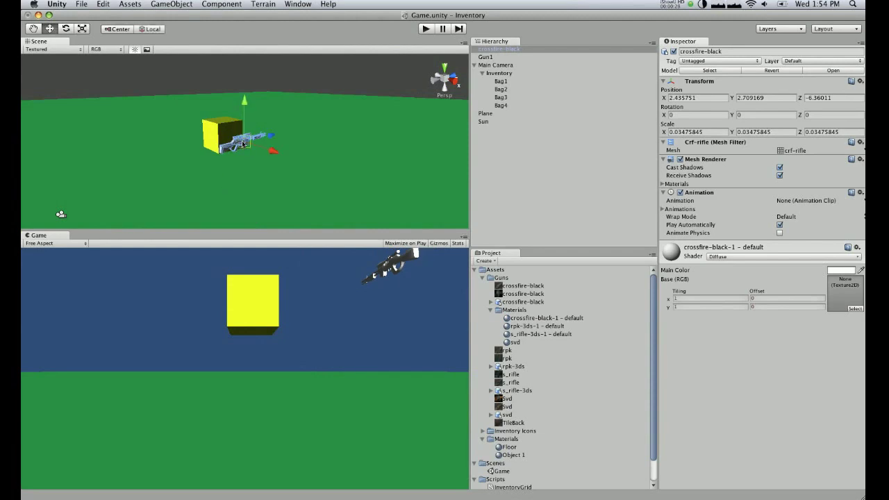
pyautogui.moveTo(243, 144); pyautogui.dragTo(294, 174)
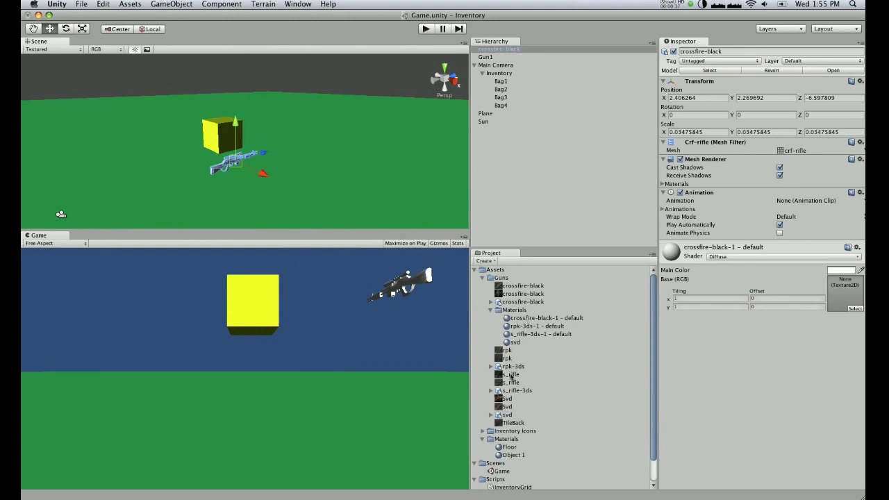
# - Assign the crossfire-black texture that pictures the whole rifle to the crossfire-black model's material, replacing the first texture tried
pyautogui.click(515, 294)
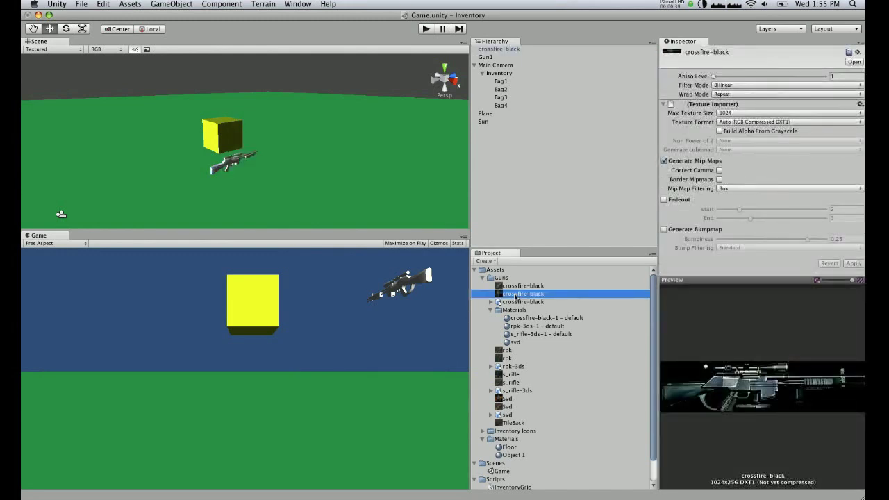
pyautogui.click(513, 303)
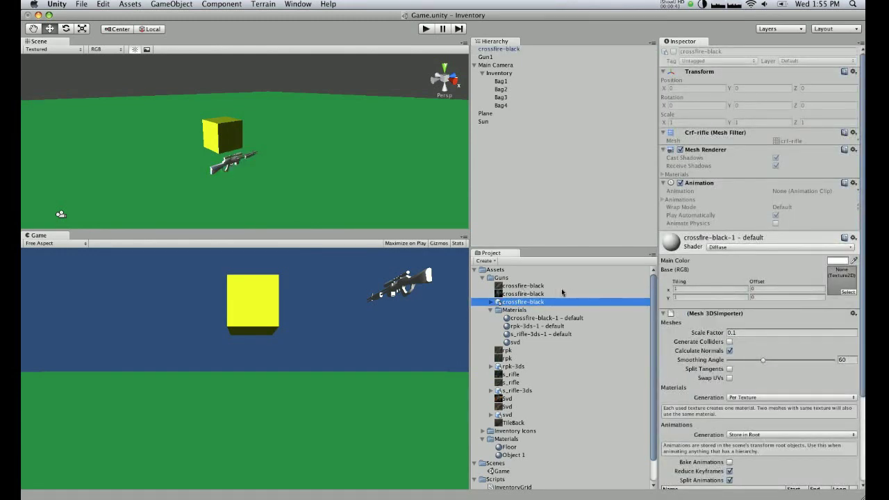
pyautogui.moveTo(562, 288); pyautogui.dragTo(842, 276)
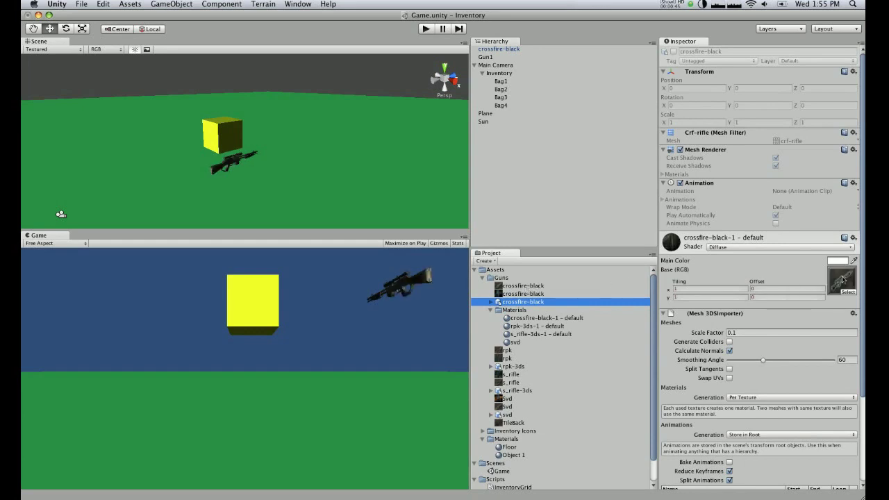
pyautogui.keyDown('alt'); pyautogui.moveTo(396, 197); pyautogui.dragTo(354, 191); pyautogui.keyUp('alt')
pyautogui.moveTo(528, 301); pyautogui.dragTo(832, 278)
pyautogui.keyDown('alt'); pyautogui.moveTo(371, 189); pyautogui.dragTo(412, 173); pyautogui.keyUp('alt')
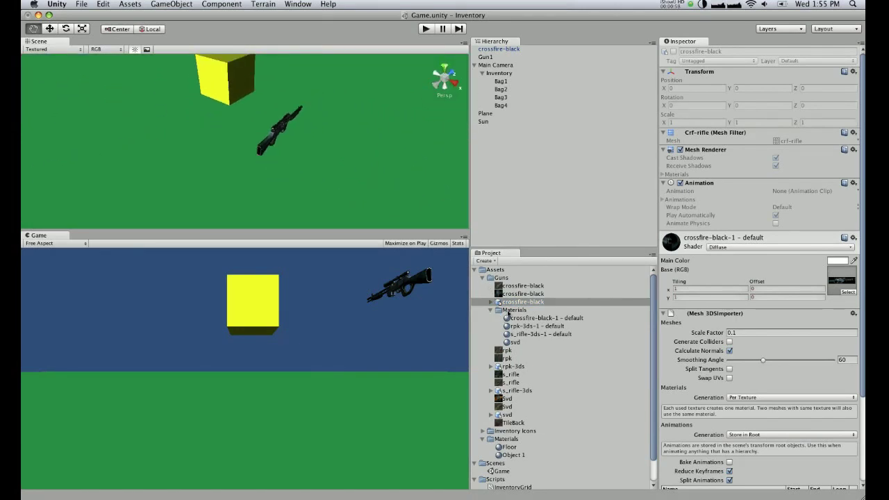
# - Assign the rpk texture as the base map of the rpk-3ds-1 - default material
pyautogui.click(519, 318)
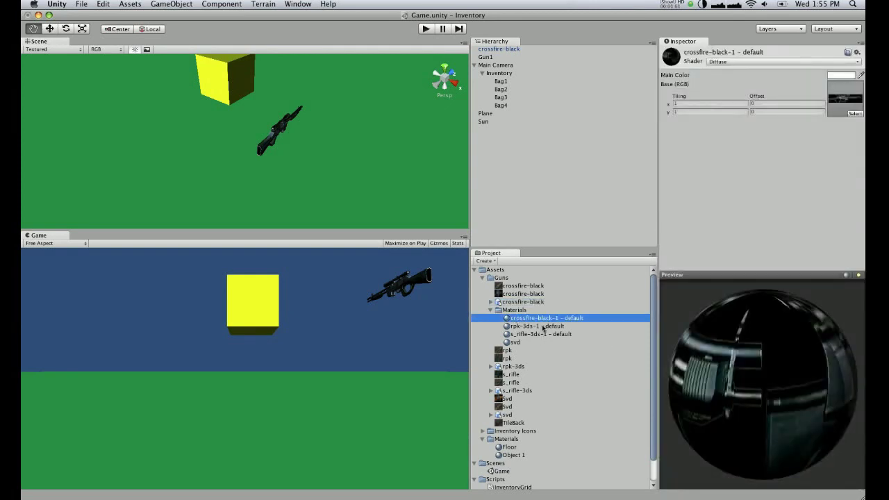
pyautogui.click(544, 327)
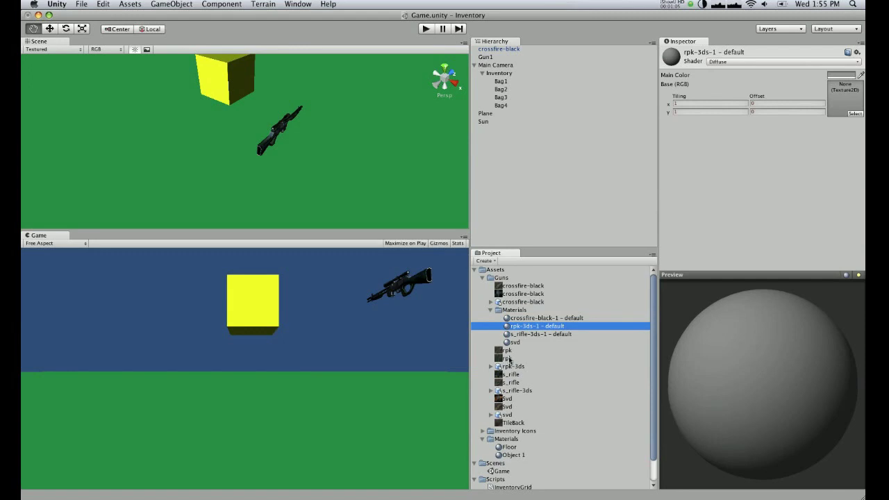
pyautogui.moveTo(750, 213); pyautogui.dragTo(845, 97)
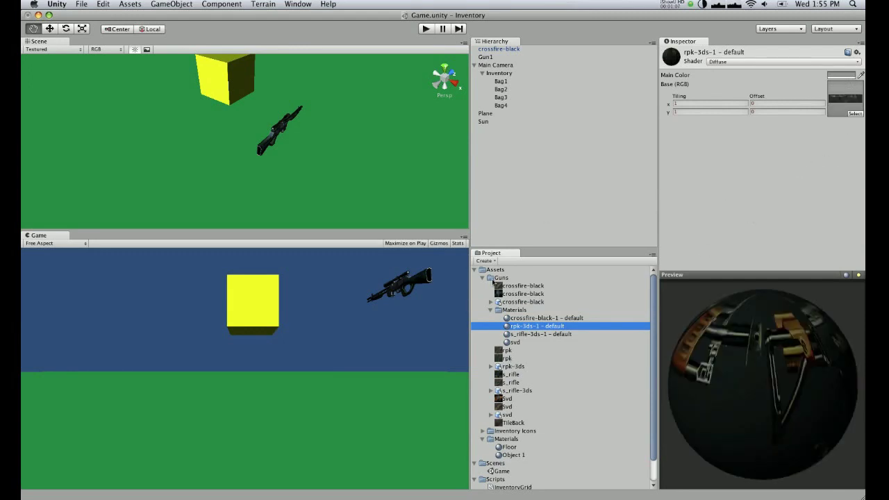
# - Assign the s_rifle texture to the s_rifle-3ds-1 - default material and the Svd texture to the svd material, and collapse the guns' Materials folder
pyautogui.click(526, 335)
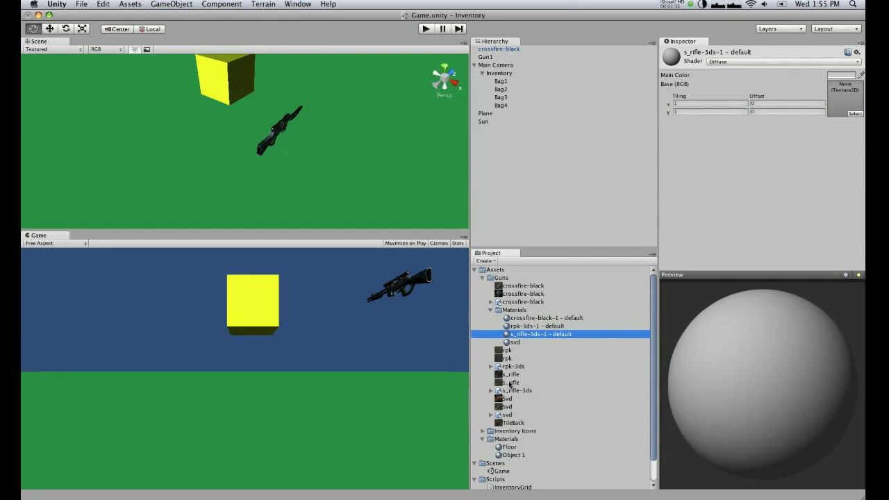
pyautogui.moveTo(507, 377); pyautogui.dragTo(840, 104)
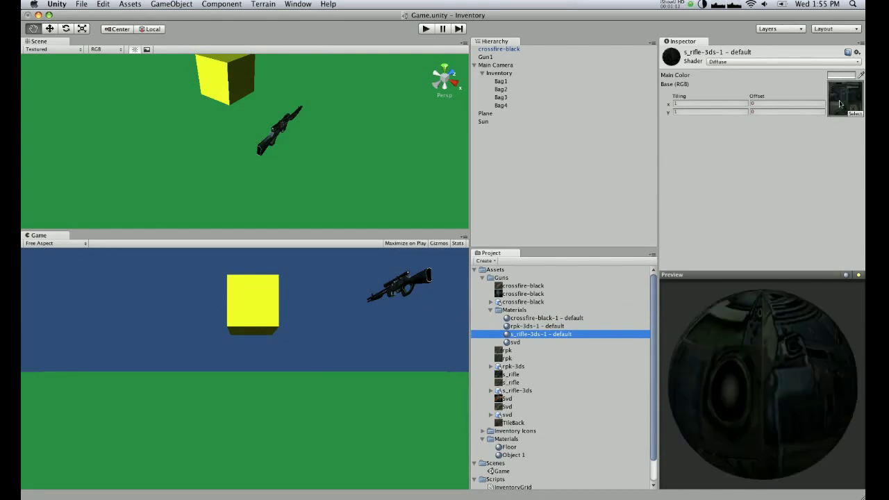
pyautogui.click(515, 343)
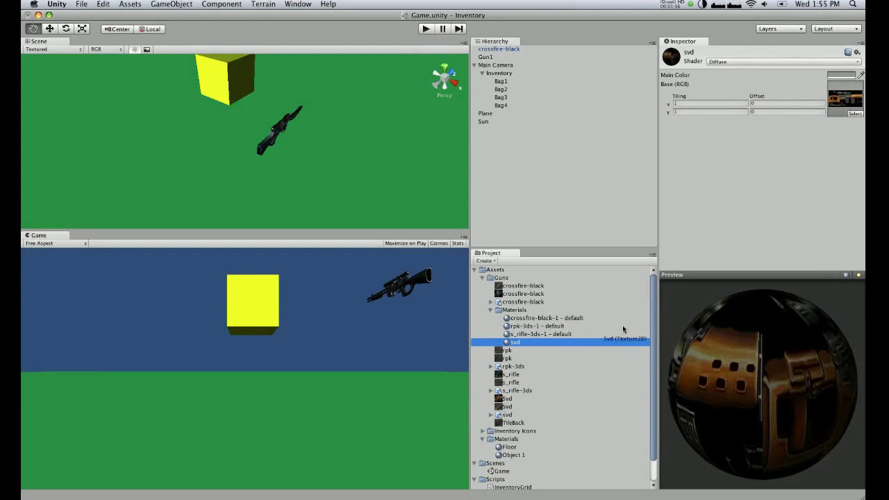
pyautogui.moveTo(622, 325); pyautogui.dragTo(841, 116)
pyautogui.click(490, 311)
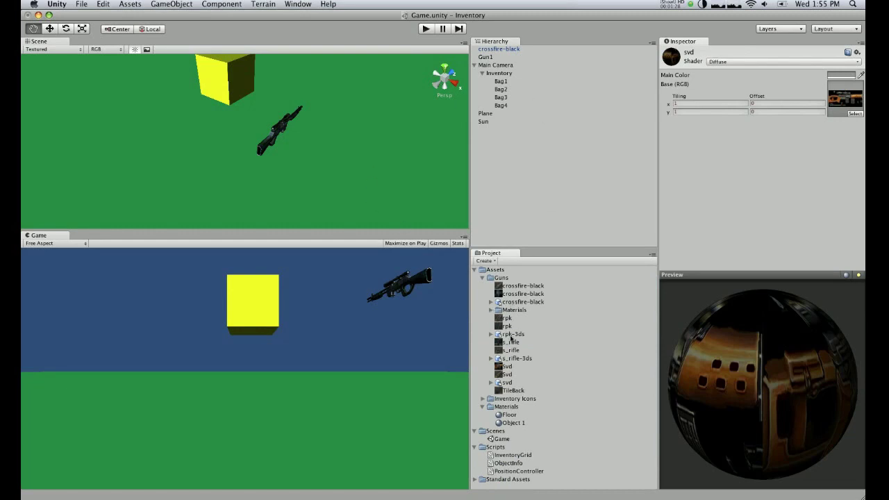
# - Place the rpk-3ds model near the crossfire-black rifle and scale it uniformly to about 0.13
pyautogui.moveTo(511, 337); pyautogui.dragTo(371, 156)
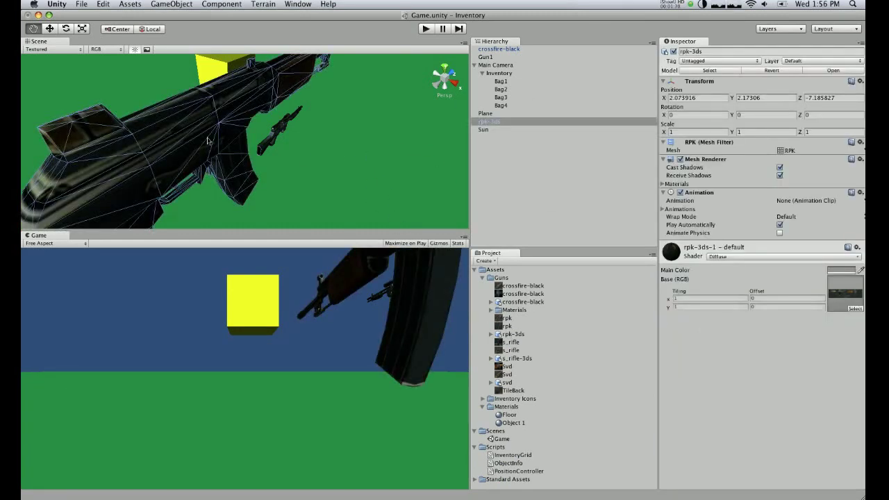
pyautogui.keyDown('alt'); pyautogui.moveTo(207, 141); pyautogui.dragTo(144, 166); pyautogui.keyUp('alt')
pyautogui.click(371, 93)
pyautogui.scroll(-3, 145, 167)
pyautogui.click(181, 157)
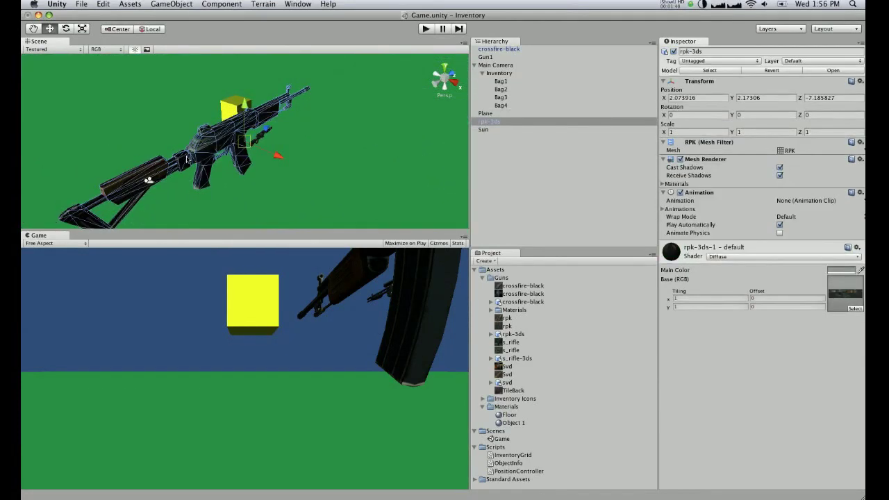
pyautogui.press('r')
pyautogui.moveTo(245, 143); pyautogui.dragTo(203, 157)
pyautogui.keyDown('alt'); pyautogui.moveTo(261, 154); pyautogui.dragTo(320, 187); pyautogui.keyUp('alt')
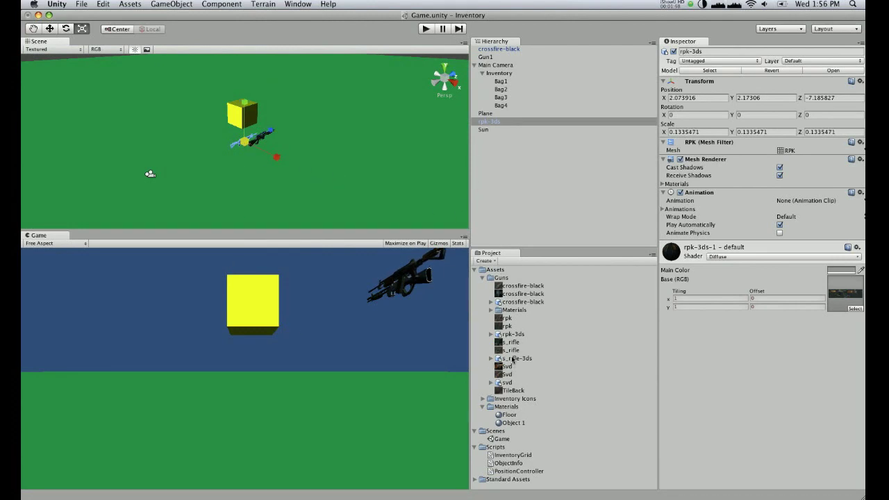
# - Place the s_rifle-3ds model below the other rifles and scale it uniformly to about 0.096
pyautogui.moveTo(514, 360); pyautogui.dragTo(200, 149)
pyautogui.keyDown('alt'); pyautogui.moveTo(274, 162); pyautogui.dragTo(237, 163); pyautogui.keyUp('alt')
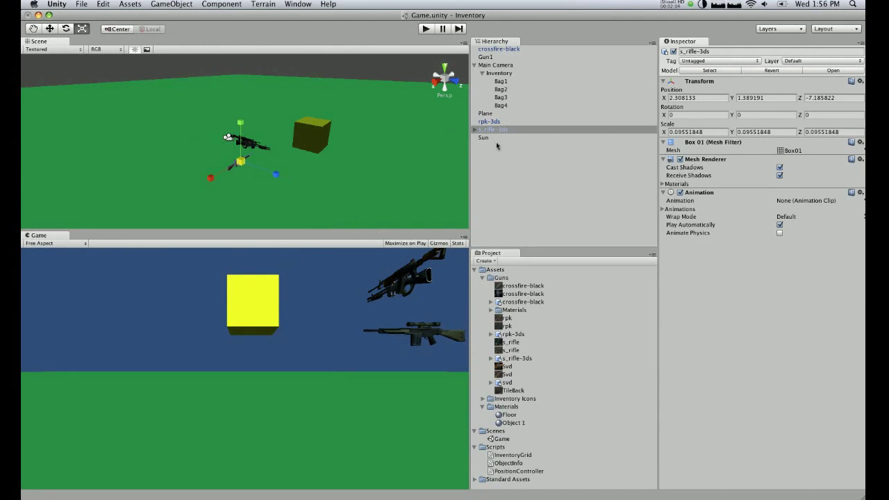
pyautogui.click(494, 74)
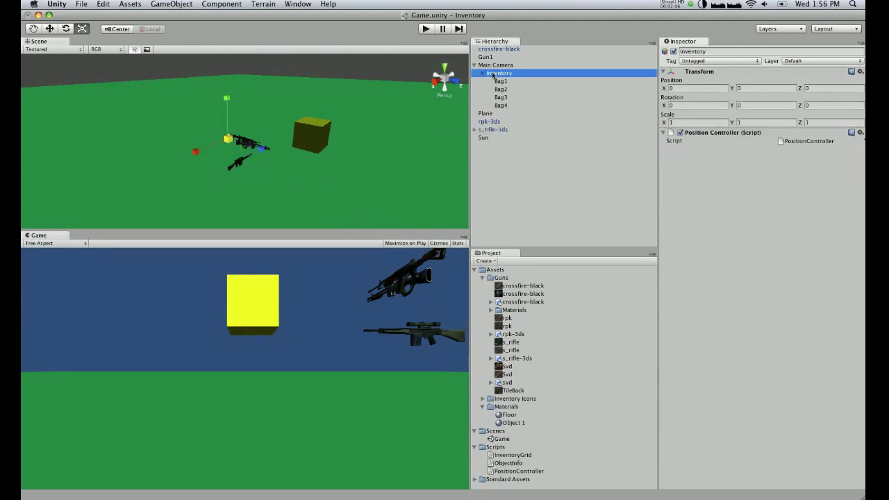
pyautogui.click(498, 50)
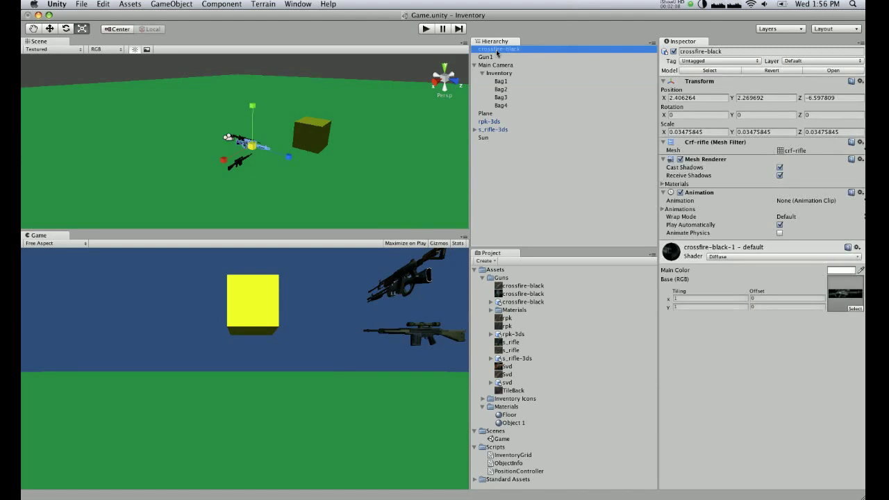
pyautogui.click(488, 130)
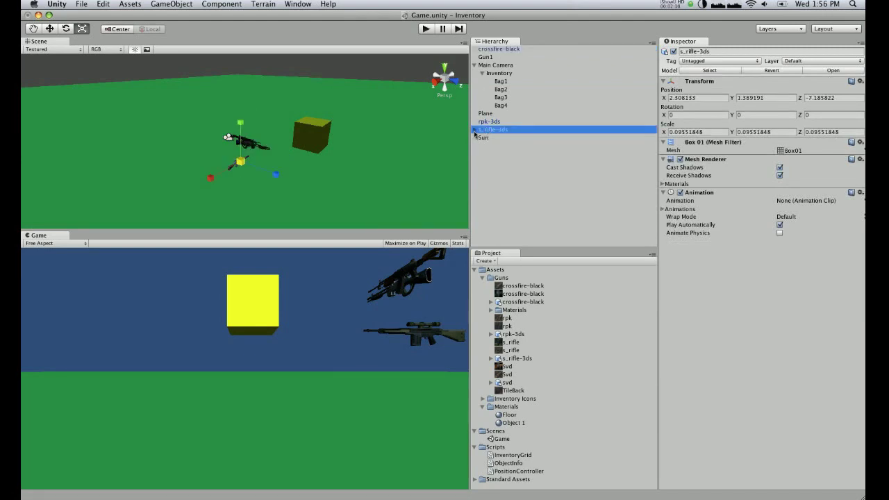
pyautogui.click(474, 131)
pyautogui.click(475, 131)
# - Place the svd model among the rifles, scale it uniformly to about 0.039 and raise it to about Y 2.21
pyautogui.moveTo(505, 384); pyautogui.dragTo(317, 174)
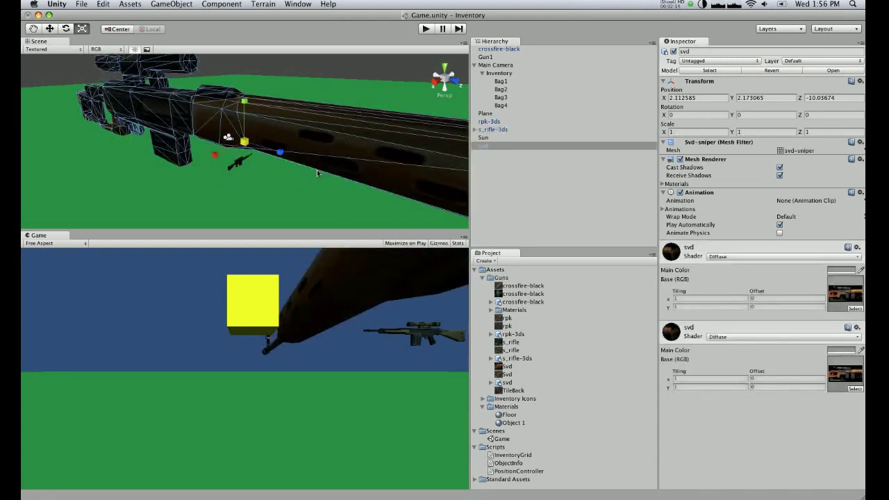
pyautogui.moveTo(242, 143); pyautogui.dragTo(347, 107)
pyautogui.press('w')
pyautogui.press('r')
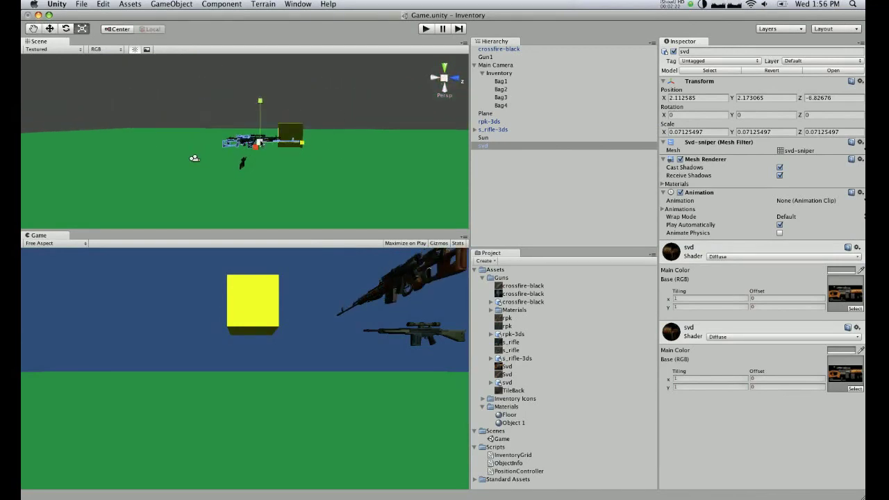
pyautogui.moveTo(260, 143); pyautogui.dragTo(151, 156)
pyautogui.scroll(6, 268, 147)
pyautogui.moveTo(202, 140); pyautogui.dragTo(194, 144)
pyautogui.press('w')
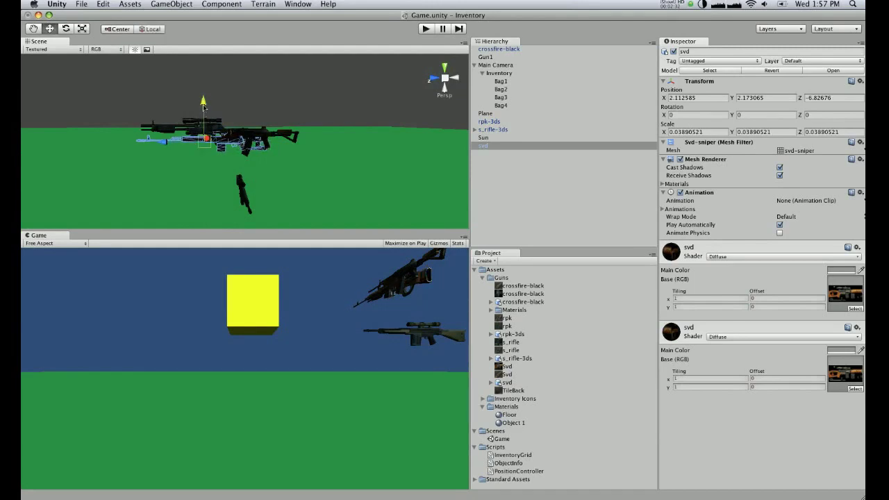
pyautogui.moveTo(203, 106); pyautogui.dragTo(203, 104)
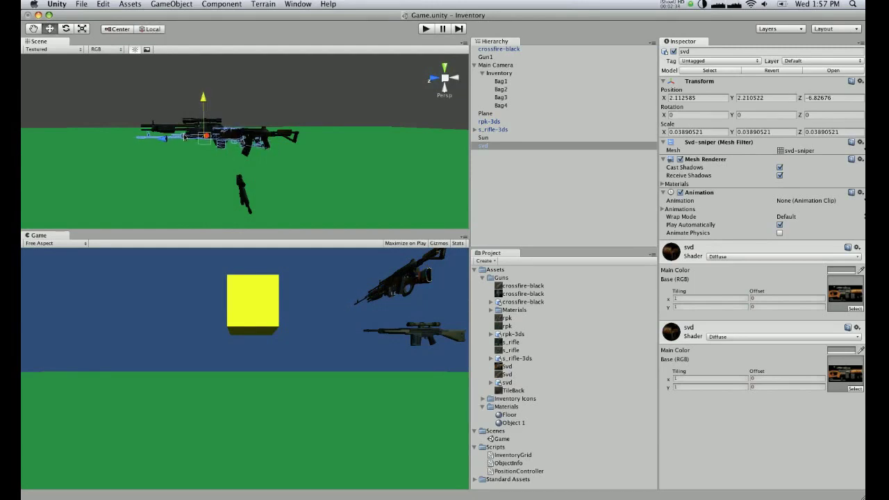
pyautogui.keyDown('alt'); pyautogui.moveTo(177, 139); pyautogui.dragTo(279, 156); pyautogui.keyUp('alt')
pyautogui.scroll(-5, 289, 151)
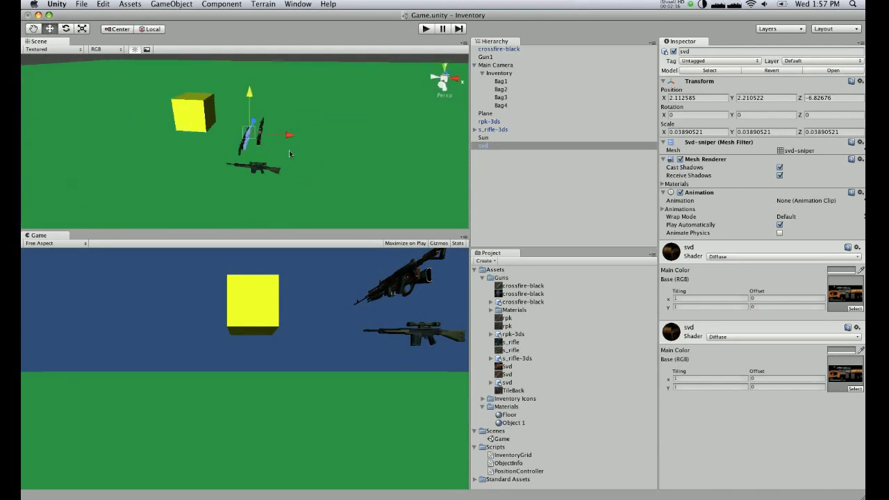
# - In top view, move the svd rifle to about X 5.99, Z -6.07 and the crossfire-black rifle to the opposite side of the cube
pyautogui.click(444, 68)
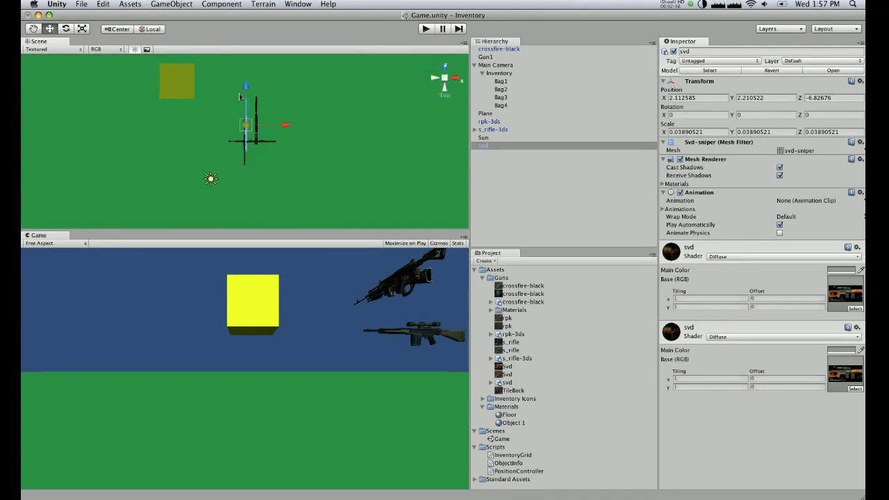
pyautogui.moveTo(251, 121); pyautogui.dragTo(311, 116)
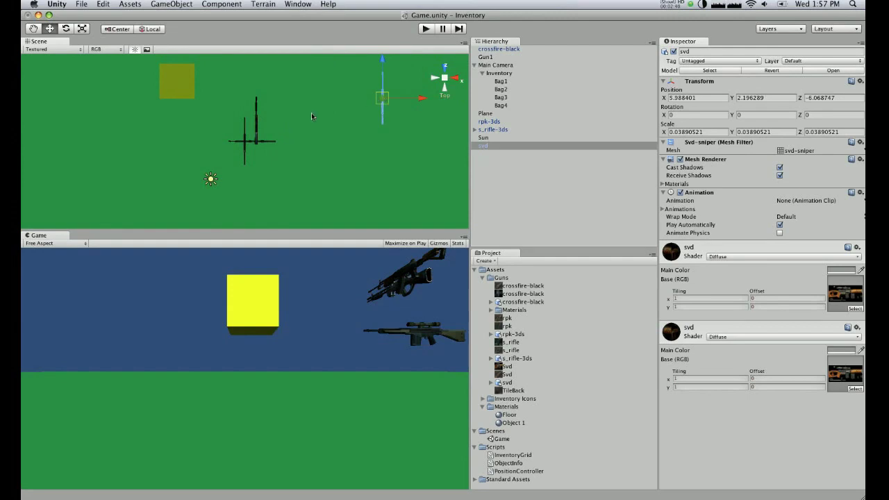
pyautogui.click(255, 128)
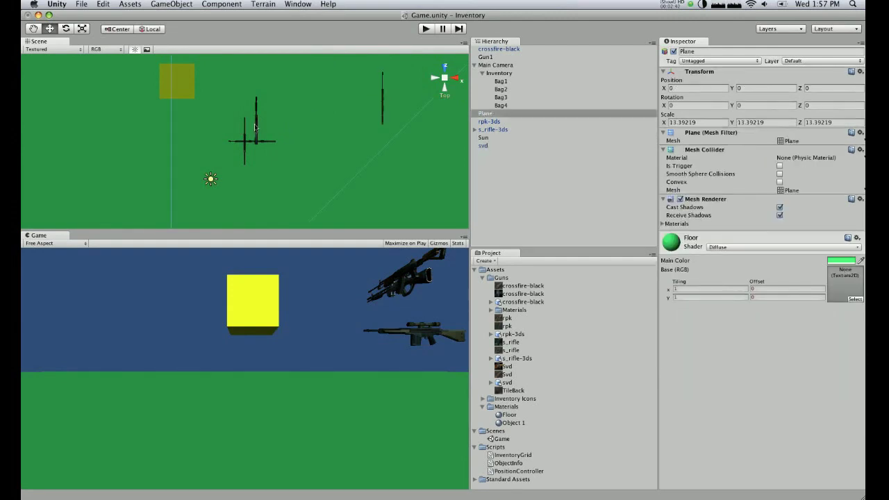
pyautogui.click(257, 127)
pyautogui.moveTo(256, 129); pyautogui.dragTo(125, 130)
# - In top view, move the s_rifle-3ds model to about X 3.35, Z -5.73 and the rpk-3ds model to about X 1.37, Z -6.51
pyautogui.click(251, 141)
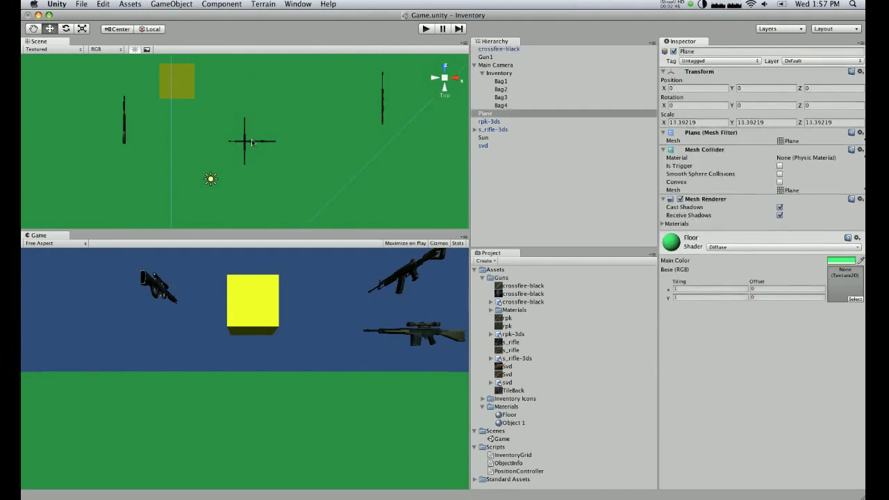
pyautogui.click(252, 142)
pyautogui.moveTo(254, 142); pyautogui.dragTo(291, 91)
pyautogui.click(246, 144)
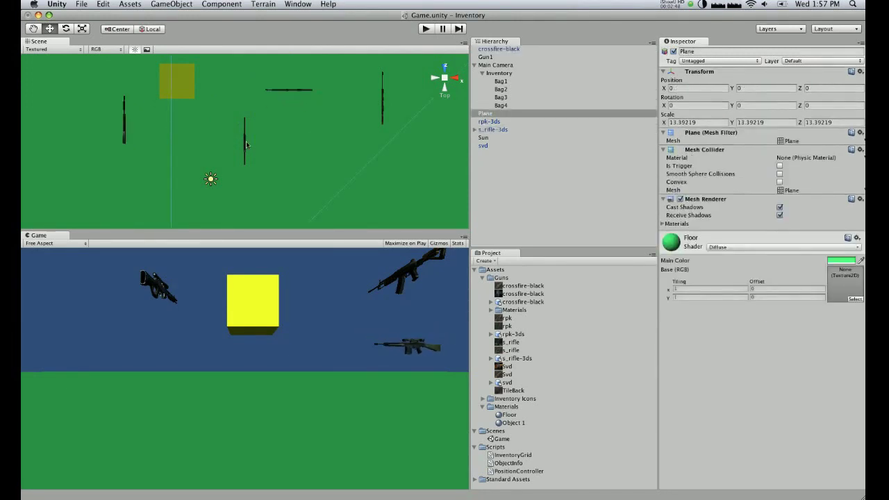
pyautogui.click(243, 144)
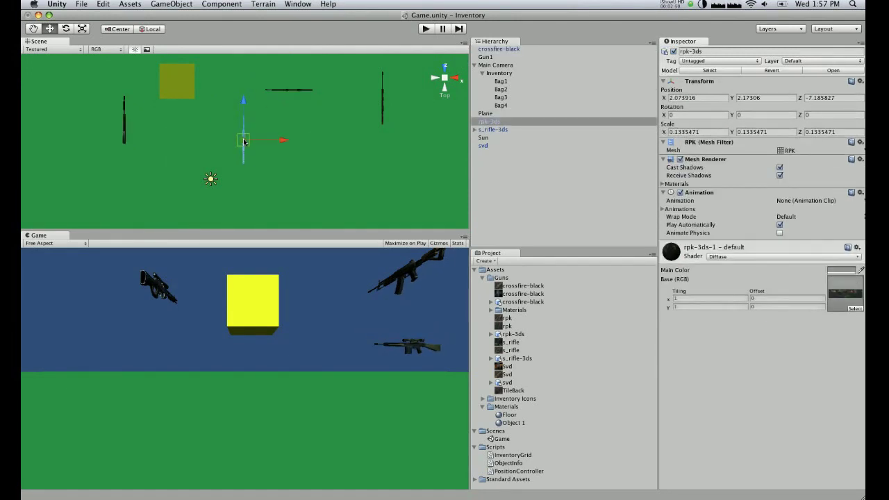
pyautogui.moveTo(244, 141); pyautogui.dragTo(220, 117)
# - Delete the yellow Gun1 cube from the scene
pyautogui.click(167, 82)
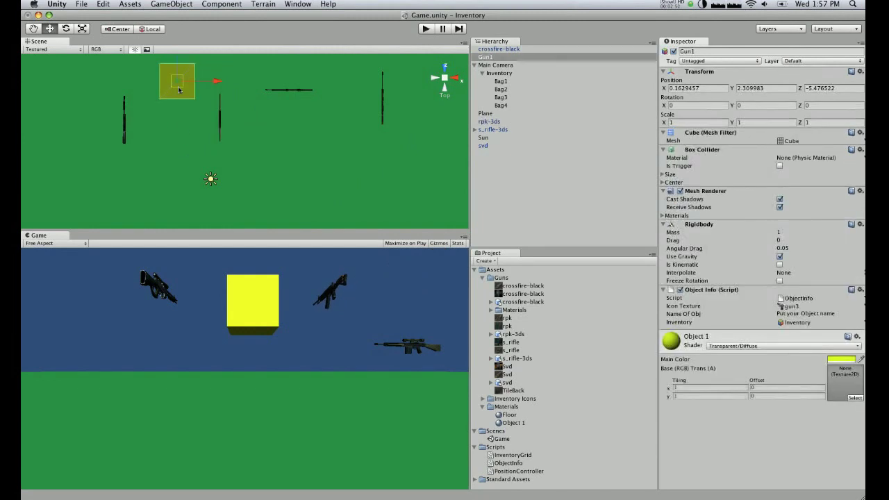
pyautogui.press('super+BackSpace')
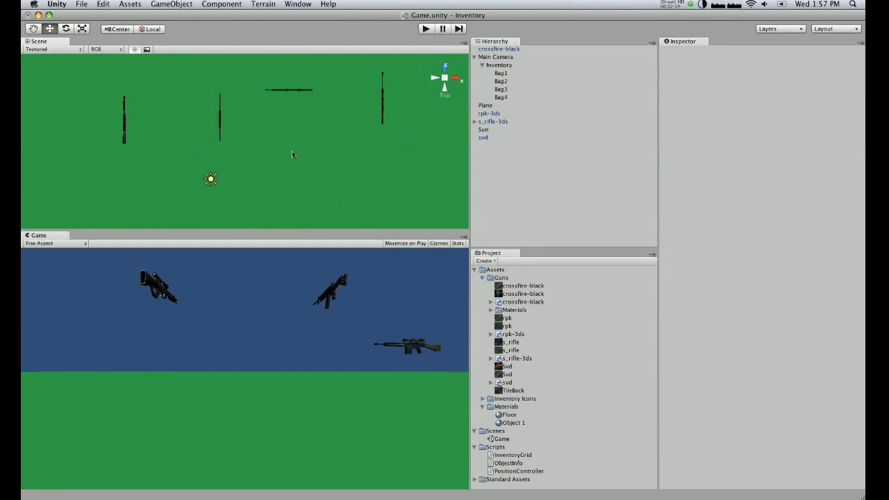
# - Attach the ObjectInfo script to the crossfire-black rifle, accepting the loss of its prefab connection
pyautogui.scroll(-1, 292, 150)
pyautogui.moveTo(286, 151); pyautogui.dragTo(287, 125, button='middle')
pyautogui.click(446, 88)
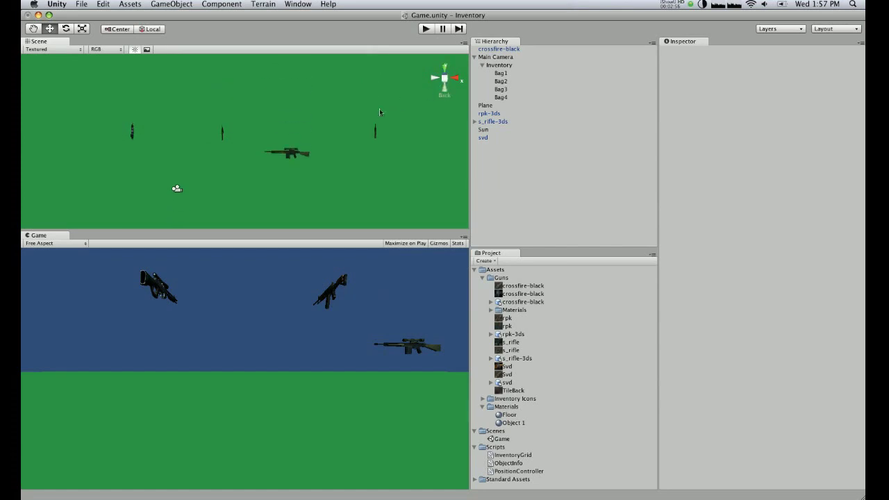
pyautogui.click(445, 78)
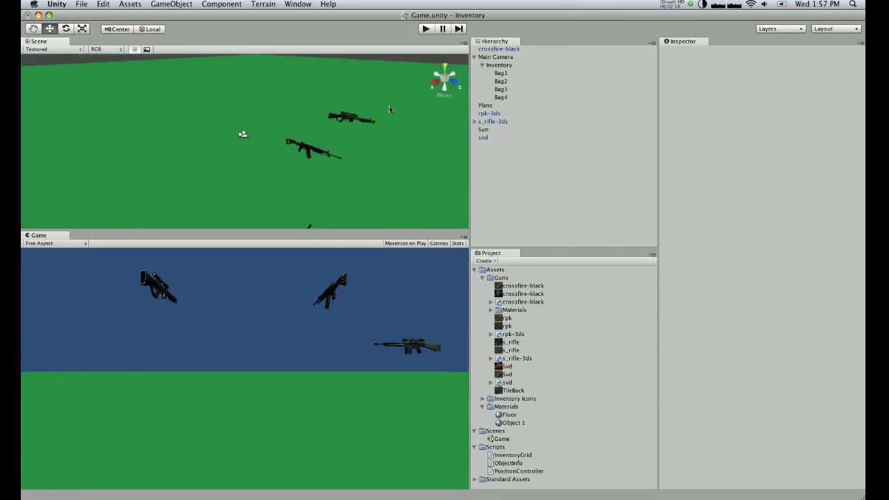
pyautogui.click(354, 150)
pyautogui.keyDown('alt'); pyautogui.moveTo(354, 149); pyautogui.dragTo(284, 156); pyautogui.keyUp('alt')
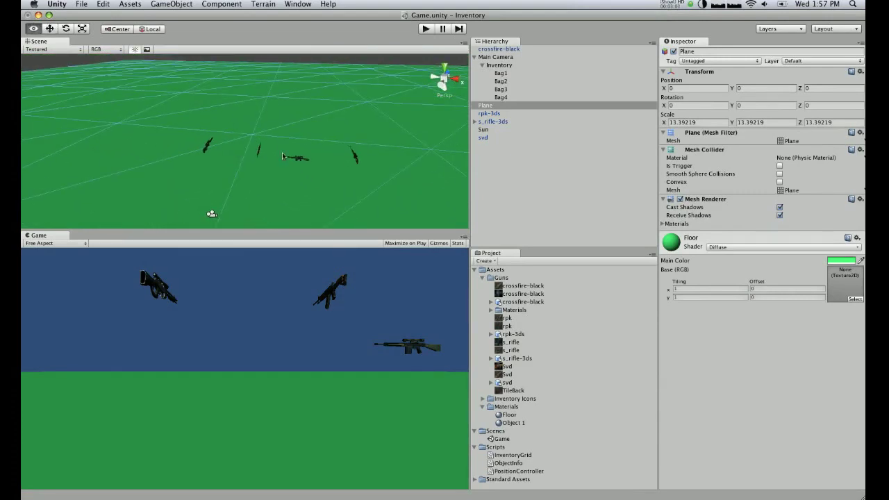
pyautogui.press('w')
pyautogui.click(208, 145)
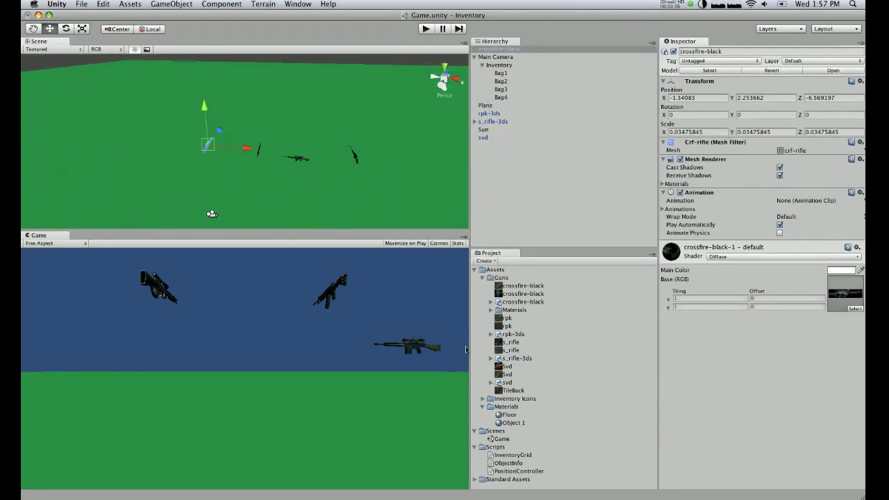
pyautogui.click(482, 279)
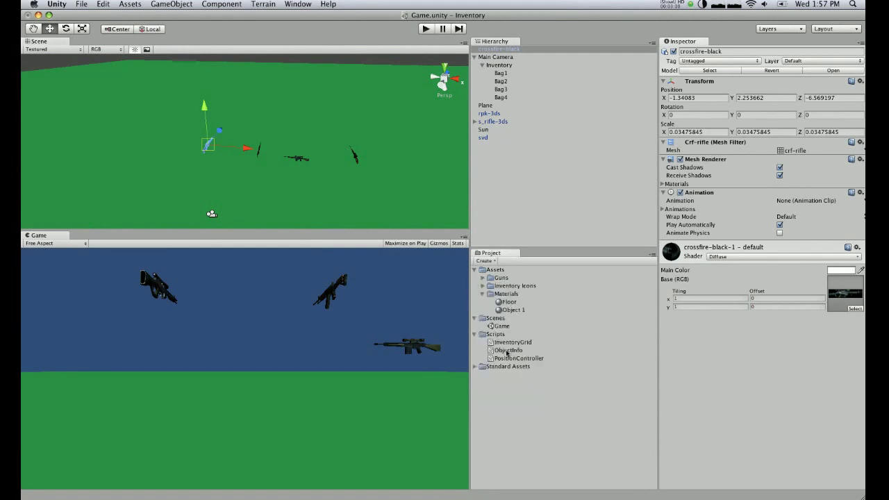
pyautogui.moveTo(507, 353); pyautogui.dragTo(737, 335)
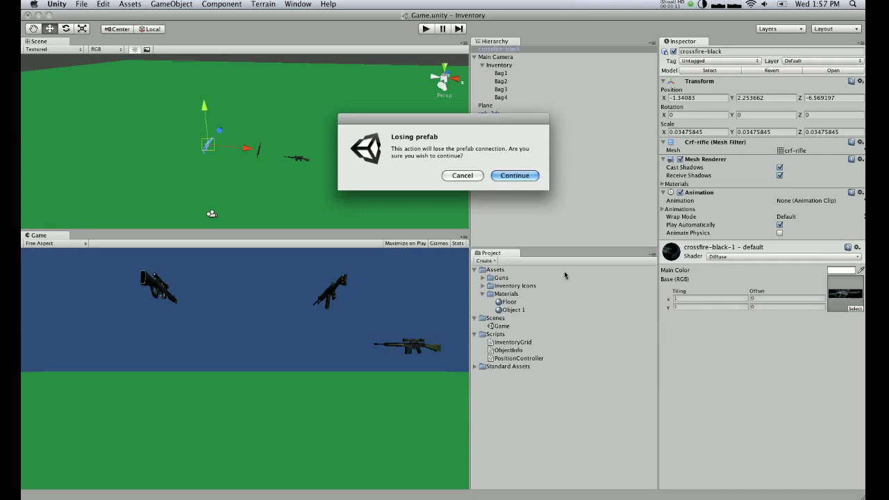
pyautogui.click(516, 178)
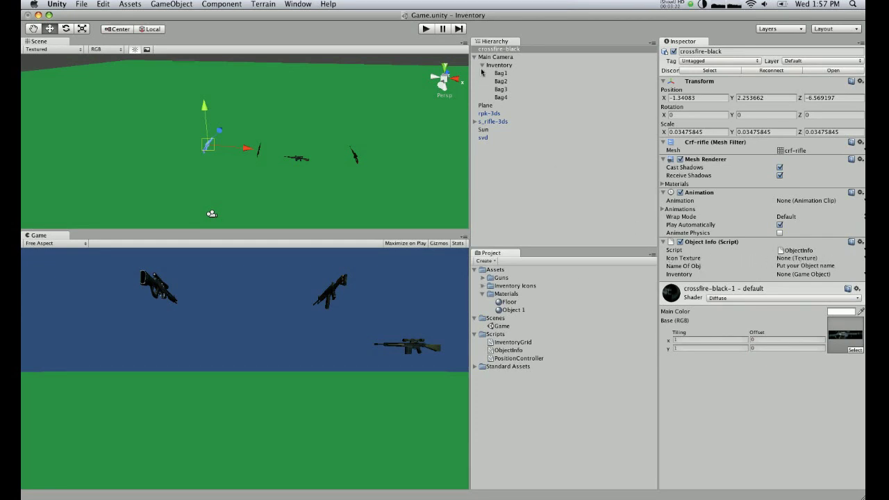
# - In the rifle's Object Info script, assign the crossfire-black icon image as Icon Texture and the camera's Inventory object as Inventory
pyautogui.click(483, 277)
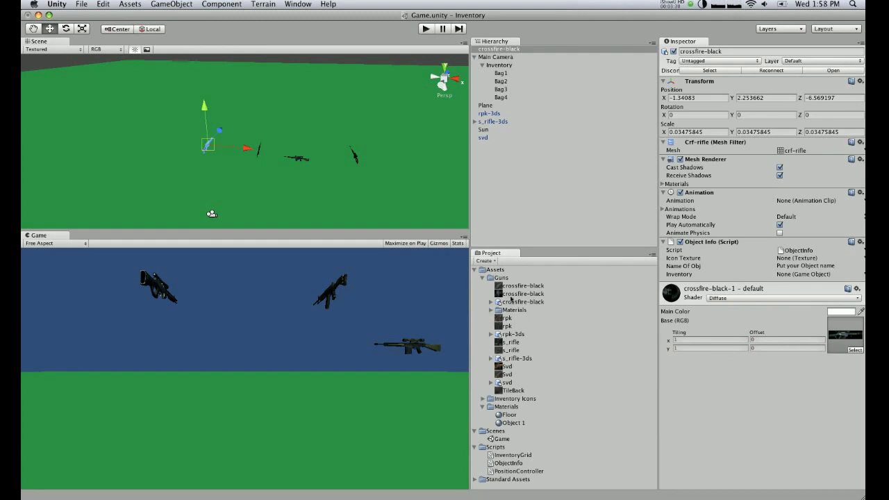
pyautogui.moveTo(507, 289); pyautogui.dragTo(799, 262)
pyautogui.click(526, 287)
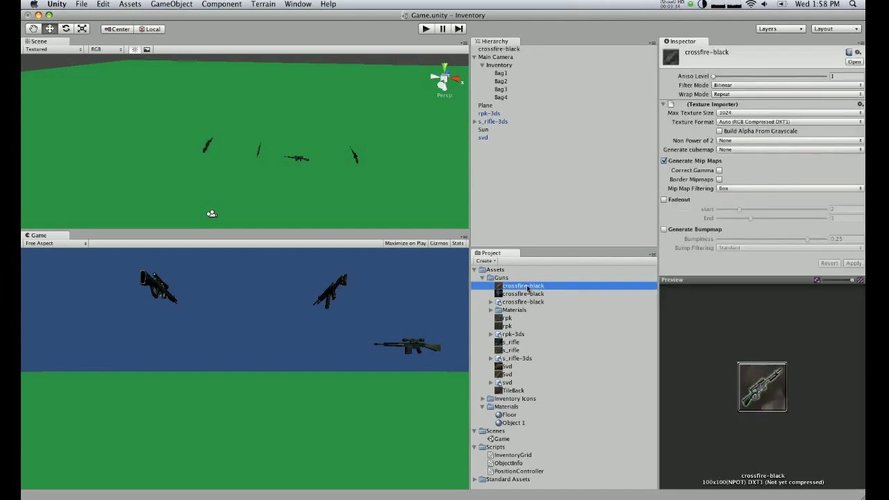
pyautogui.click(499, 50)
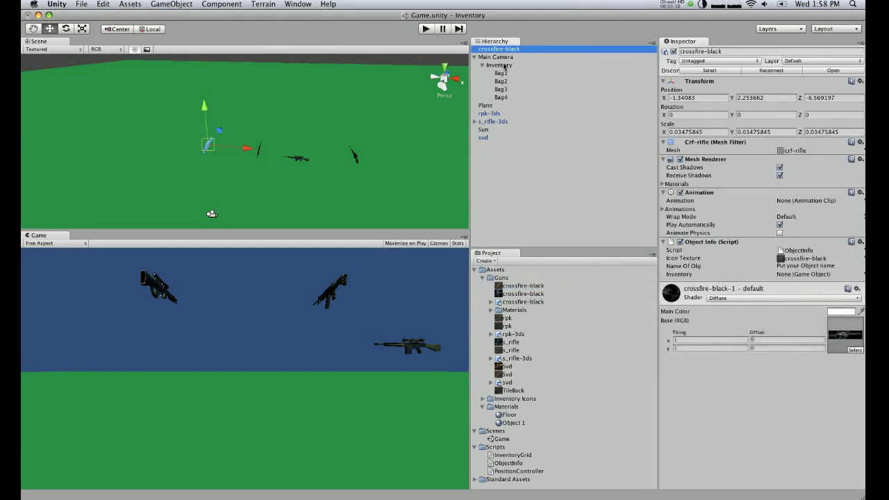
pyautogui.moveTo(505, 66); pyautogui.dragTo(787, 276)
# - Remove the Animation component from the crossfire-black rifle and add a Rigidbody to it
pyautogui.click(861, 193)
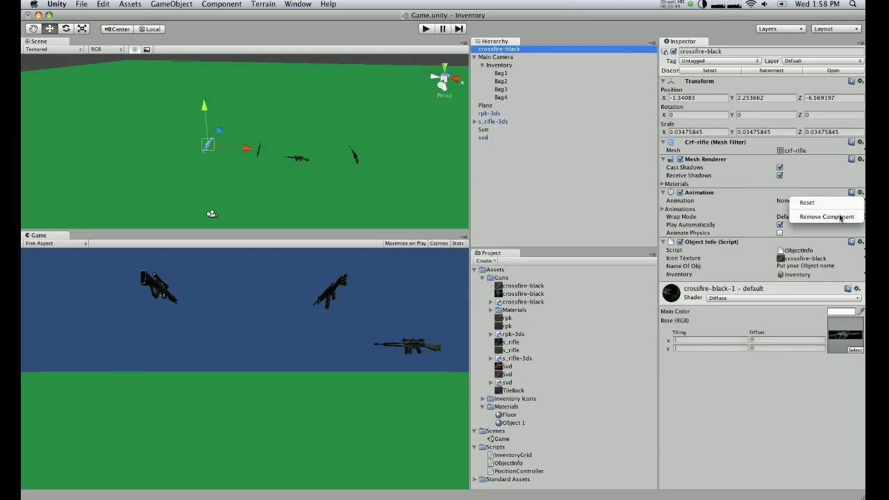
pyautogui.click(813, 217)
pyautogui.click(222, 5)
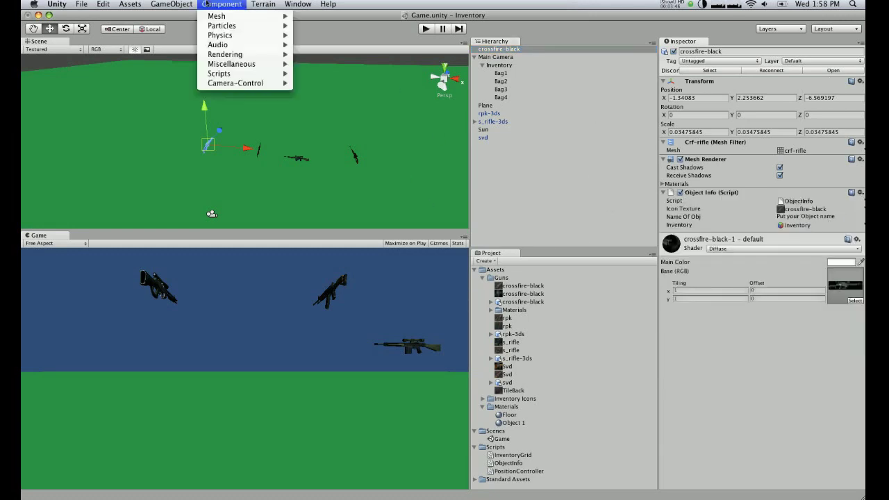
pyautogui.moveTo(163, 5)
pyautogui.moveTo(222, 4)
pyautogui.moveTo(217, 35)
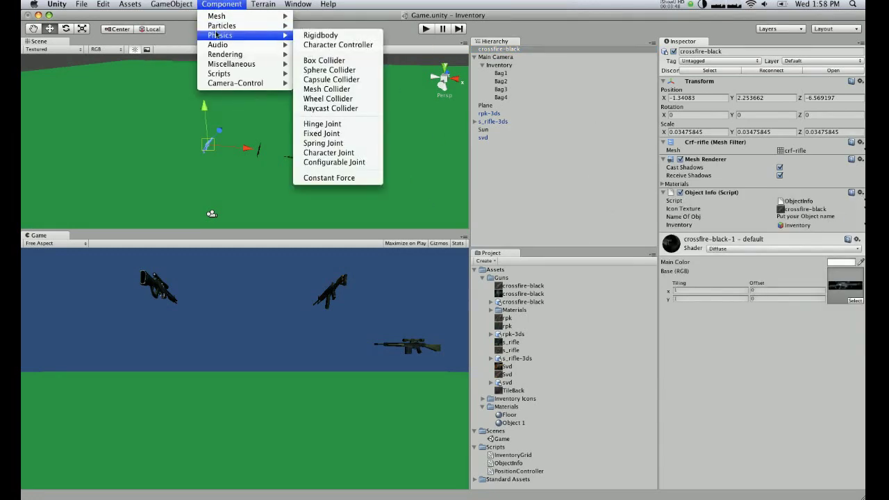
pyautogui.click(304, 36)
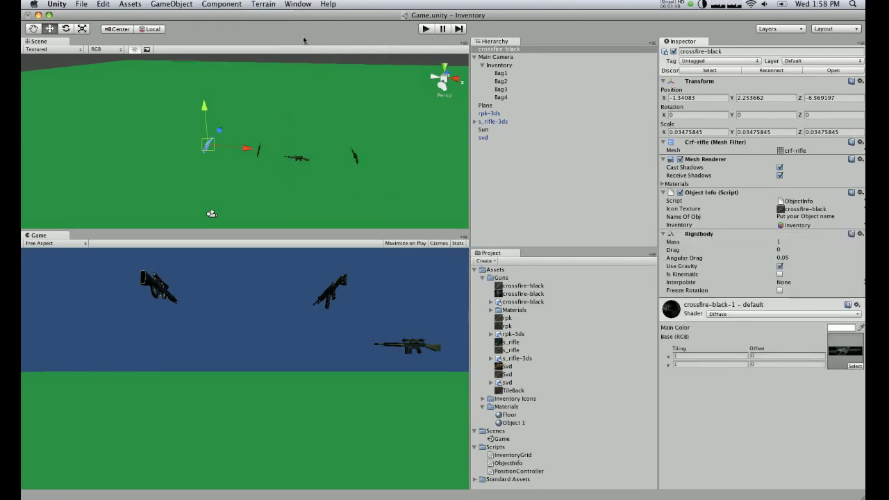
# - Add a Box Collider to the crossfire-black rifle
pyautogui.click(222, 4)
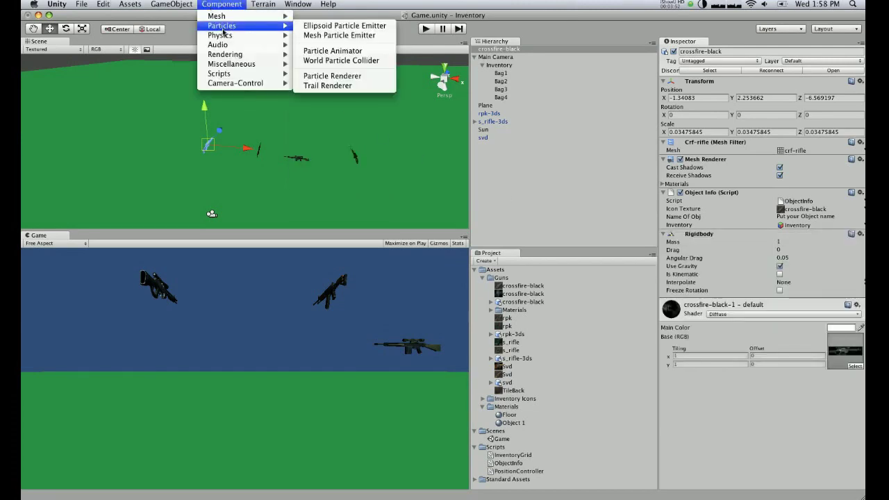
pyautogui.moveTo(229, 35)
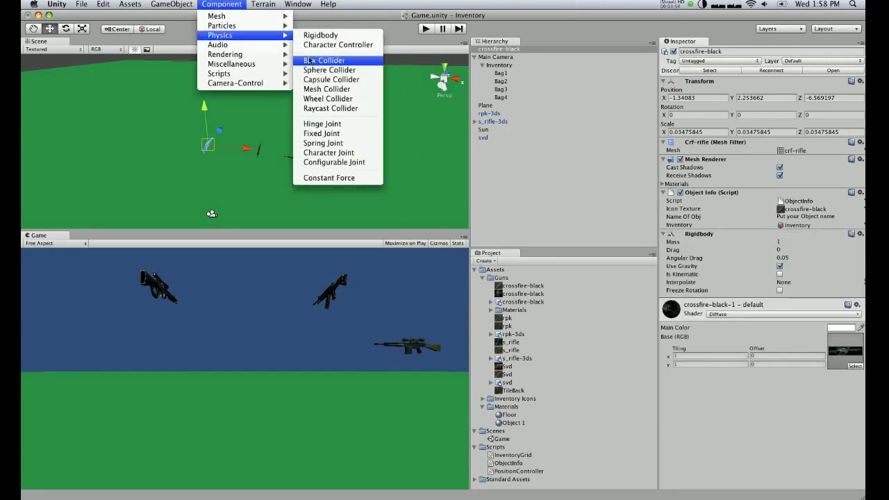
pyautogui.click(310, 61)
pyautogui.keyDown('alt'); pyautogui.moveTo(298, 88); pyautogui.dragTo(270, 179); pyautogui.keyUp('alt')
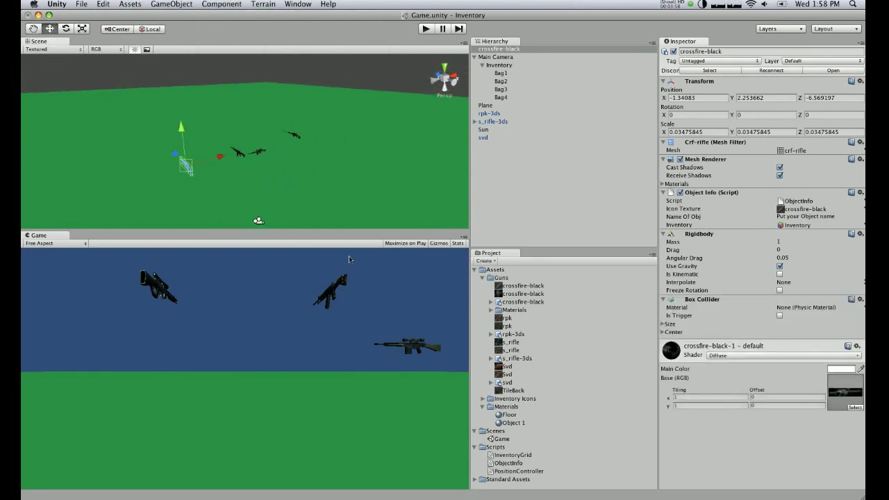
# - Add a Rigidbody and a Box Collider to the rpk-3ds model, accepting the loss of its prefab parent
pyautogui.click(492, 115)
pyautogui.click(490, 114)
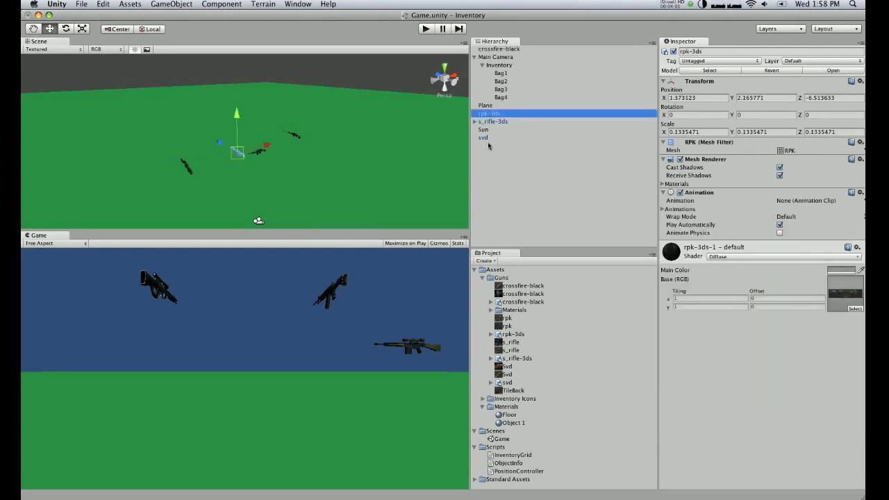
pyautogui.click(235, 5)
pyautogui.moveTo(239, 35)
pyautogui.click(323, 38)
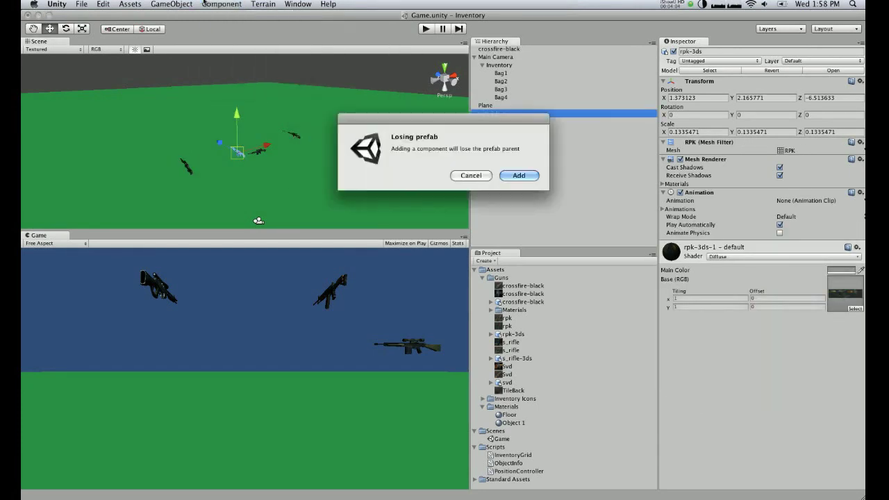
pyautogui.press('Return')
pyautogui.click(222, 4)
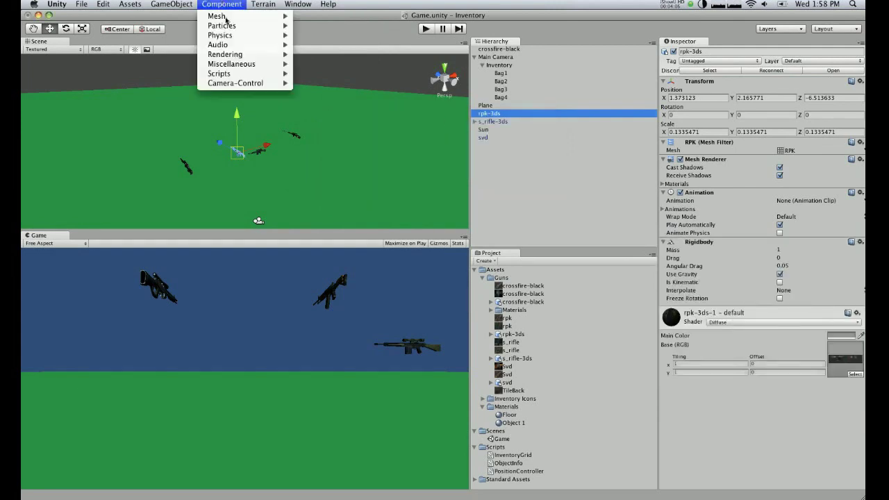
pyautogui.moveTo(236, 35)
pyautogui.click(336, 64)
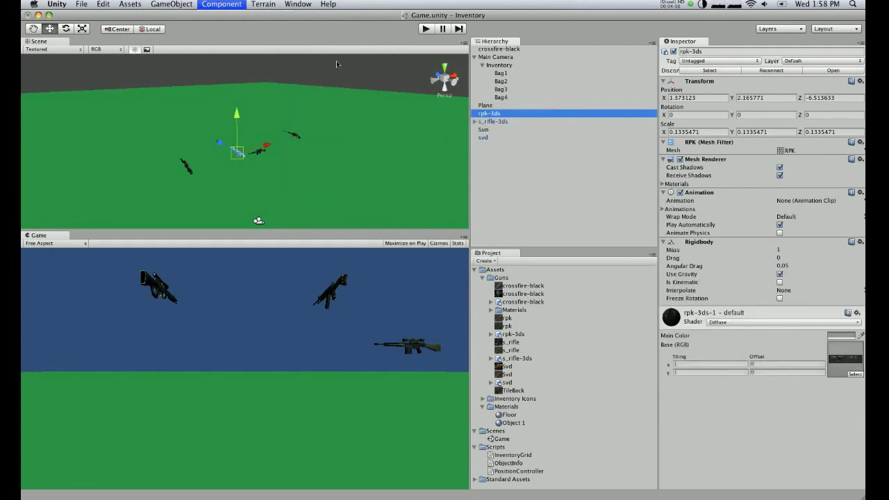
# - Replace rpk-3ds's Animation component with the ObjectInfo script, assigning the Inventory object as Inventory and the rpk image as Icon Texture
pyautogui.click(860, 192)
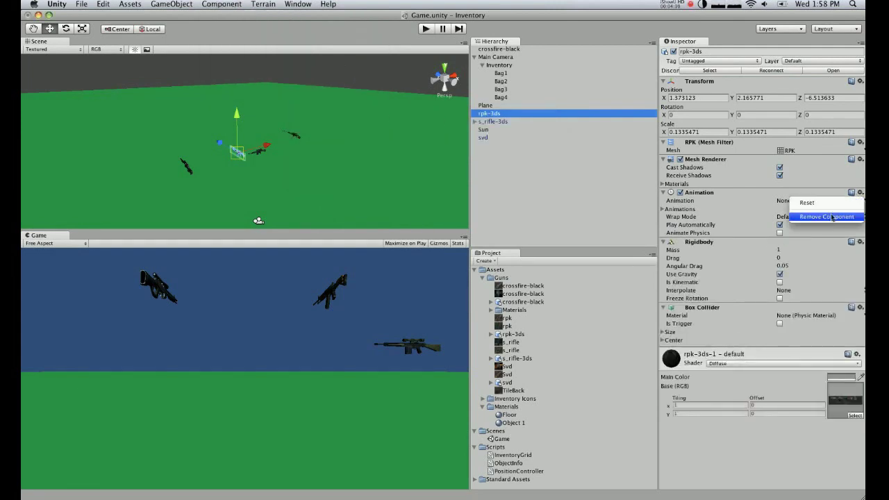
pyautogui.click(827, 216)
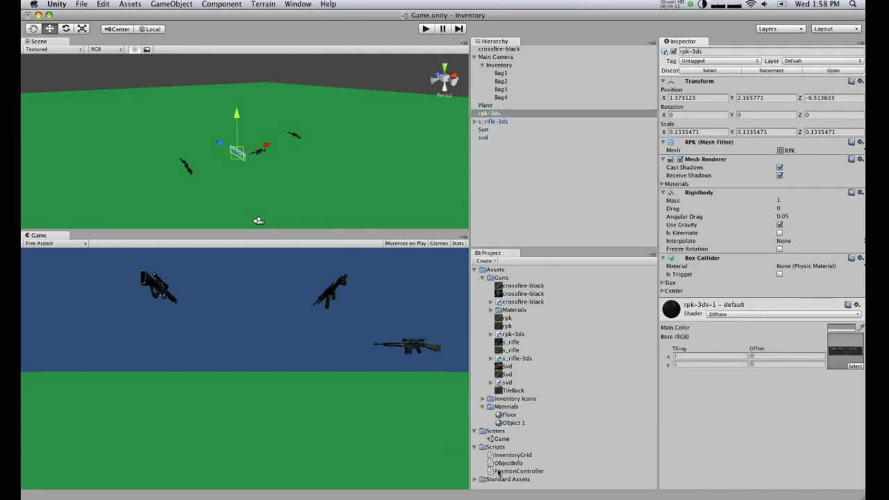
pyautogui.moveTo(502, 469); pyautogui.dragTo(740, 424)
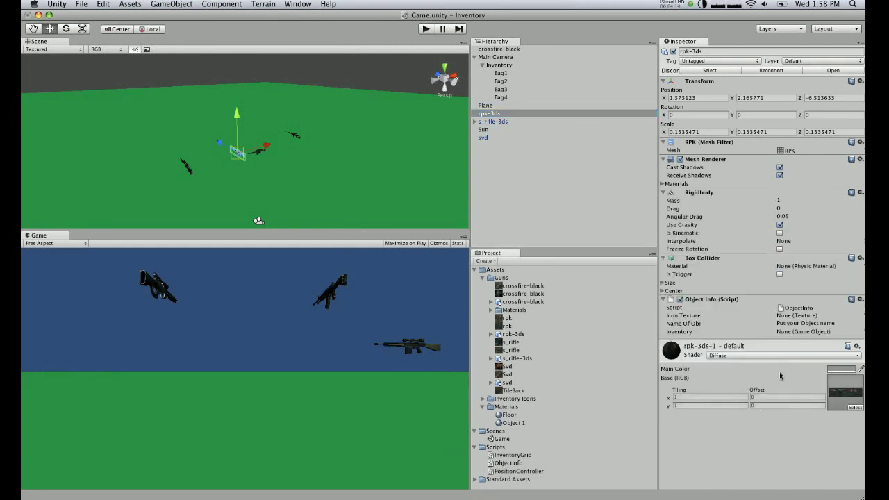
pyautogui.moveTo(504, 66); pyautogui.dragTo(797, 333)
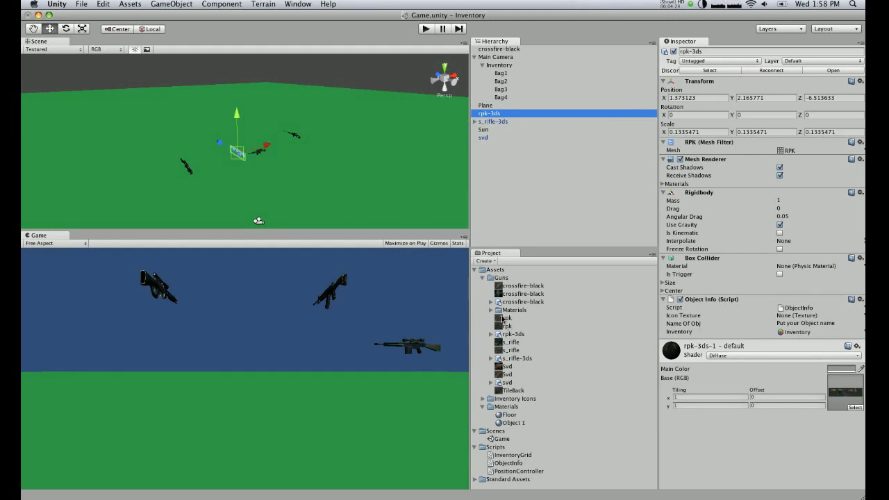
pyautogui.moveTo(504, 319); pyautogui.dragTo(788, 319)
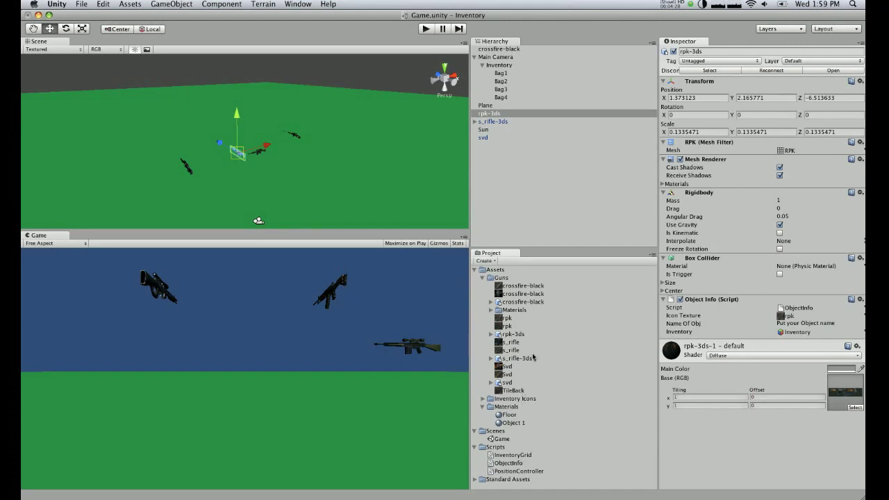
# - Add a Rigidbody and a Box Collider to the s_rifle-3ds model, accepting the loss of its prefab parent
pyautogui.click(499, 121)
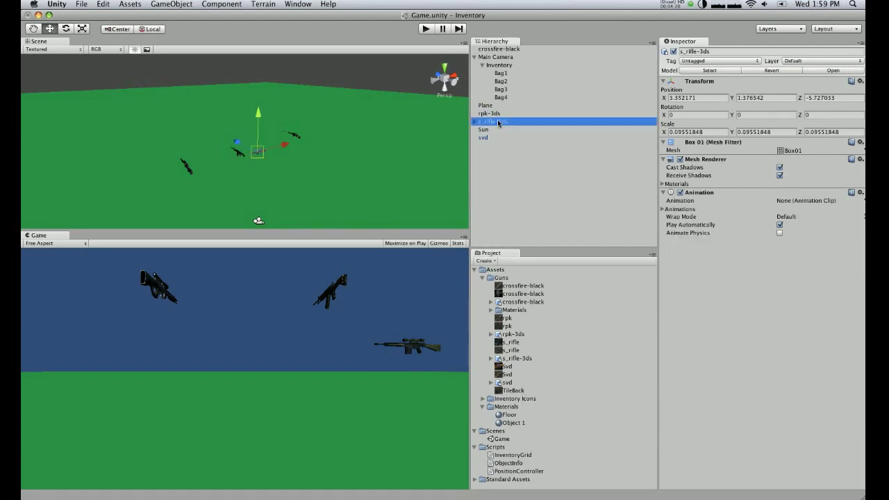
pyautogui.click(189, 2)
pyautogui.moveTo(221, 4)
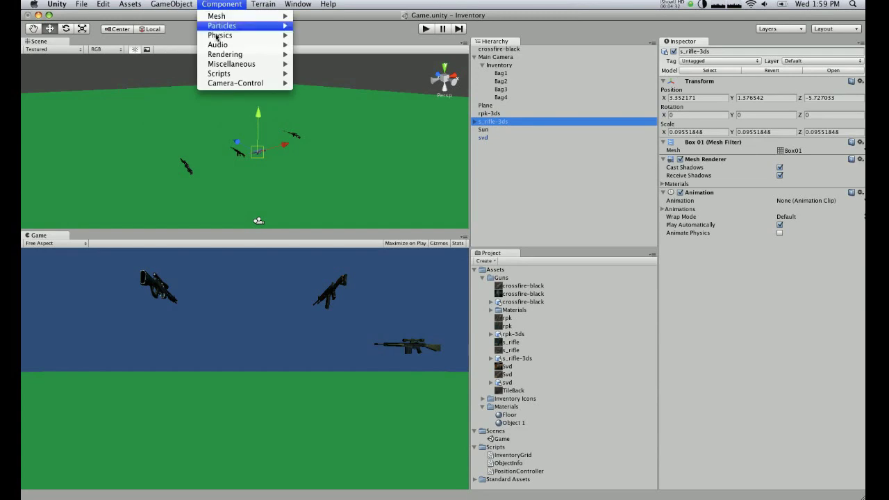
pyautogui.moveTo(220, 35)
pyautogui.click(321, 35)
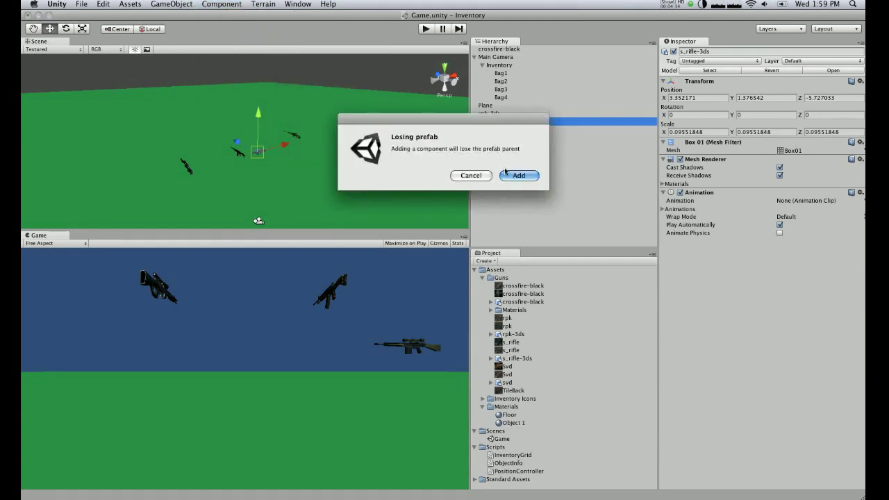
pyautogui.press('Return')
pyautogui.click(212, 4)
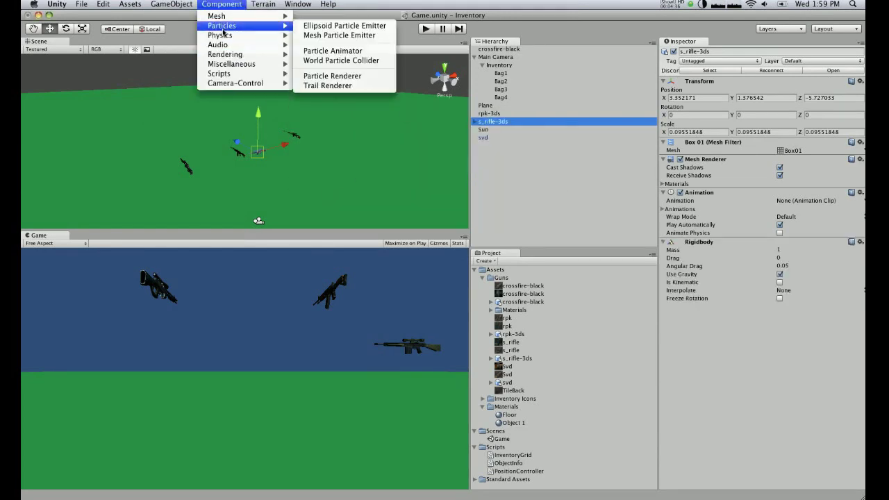
pyautogui.moveTo(235, 35)
pyautogui.click(325, 61)
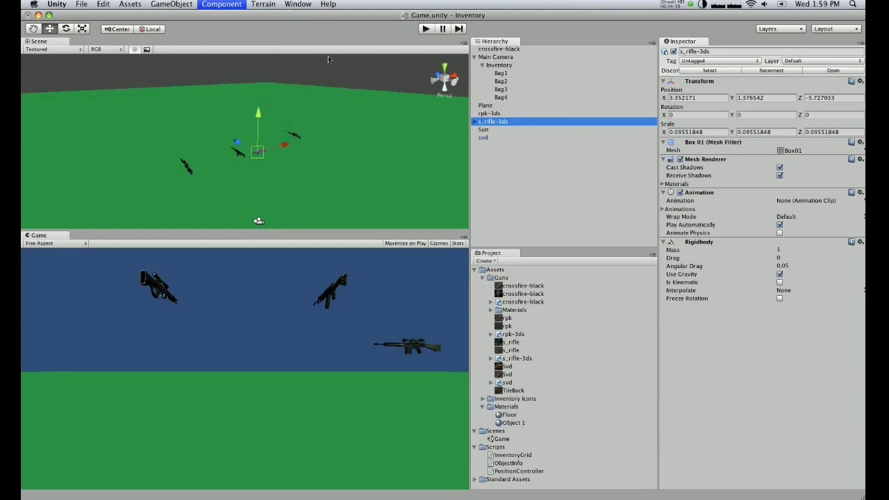
# - Examine the s_rifle-3ds model up close and inspect its child object Sniper rif
pyautogui.scroll(5, 324, 148)
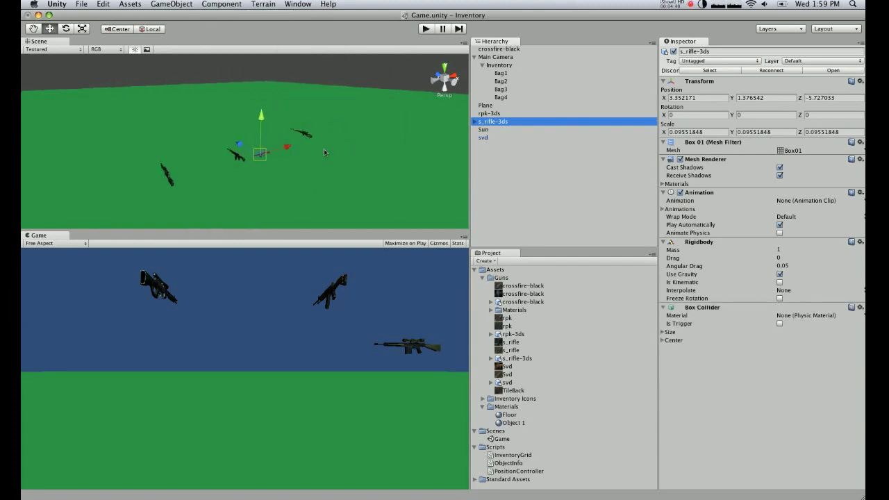
pyautogui.keyDown('alt'); pyautogui.moveTo(329, 155); pyautogui.dragTo(107, 64); pyautogui.keyUp('alt')
pyautogui.scroll(3, 339, 191)
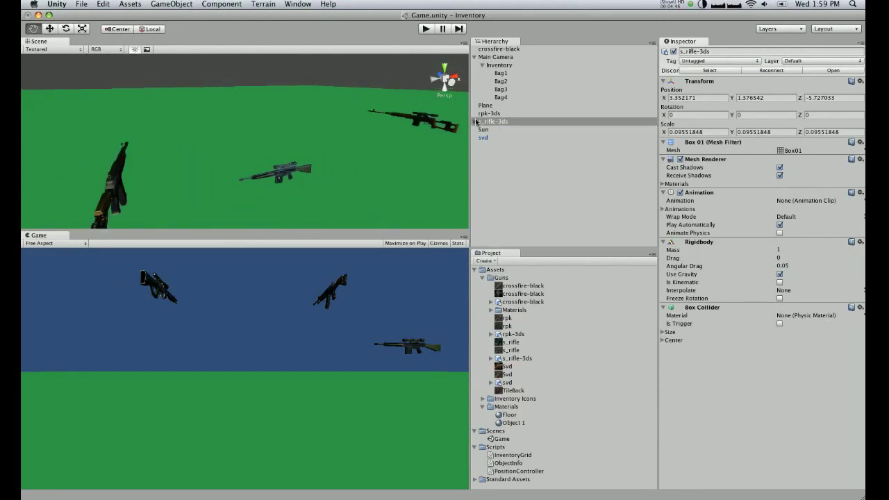
pyautogui.click(475, 122)
pyautogui.click(499, 130)
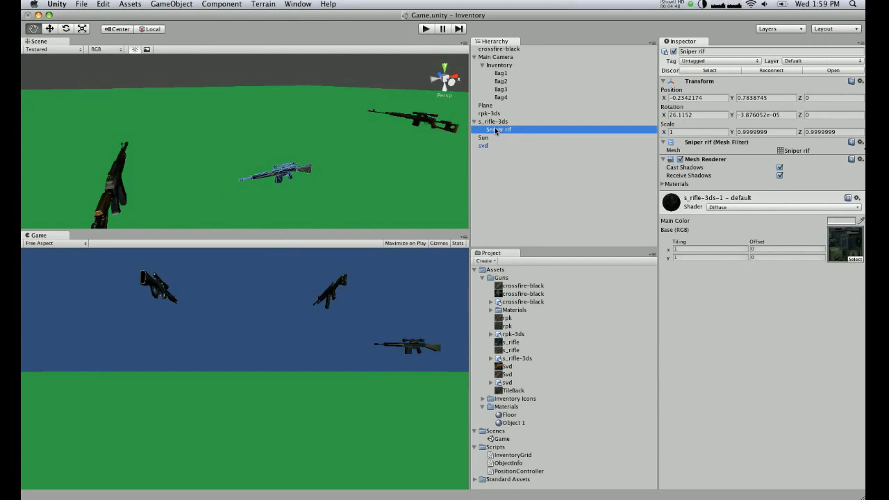
pyautogui.click(476, 122)
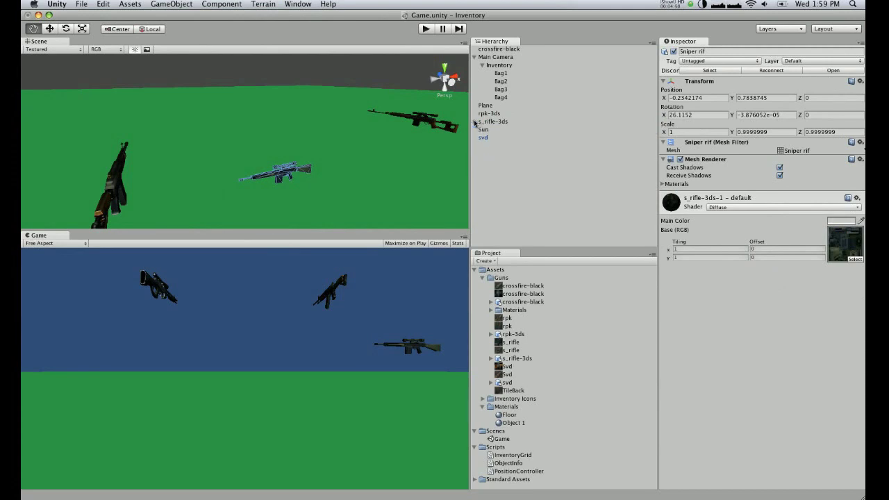
pyautogui.click(475, 122)
# - Remove the Animation component from the s_rifle-3ds parent object
pyautogui.click(493, 121)
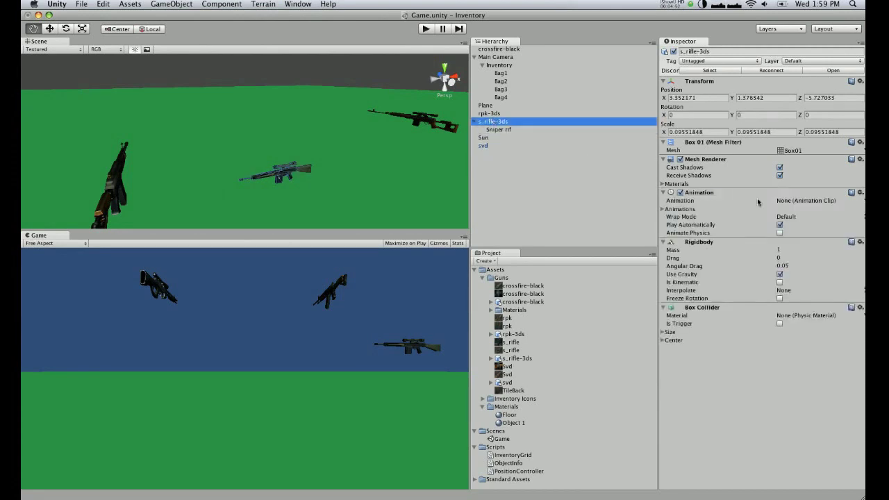
pyautogui.click(860, 192)
pyautogui.click(836, 217)
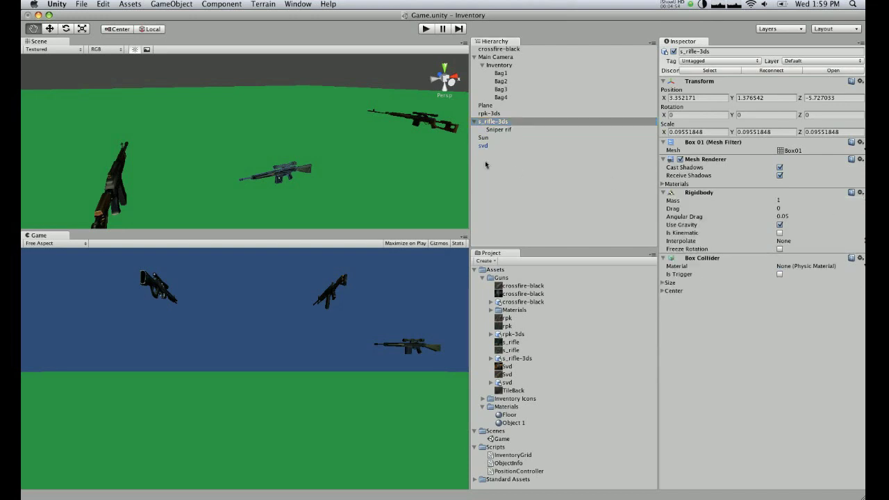
# - Move Sniper rif out of s_rifle-3ds to the root of the scene hierarchy and delete the s_rifle-3ds parent
pyautogui.moveTo(496, 129); pyautogui.dragTo(499, 154)
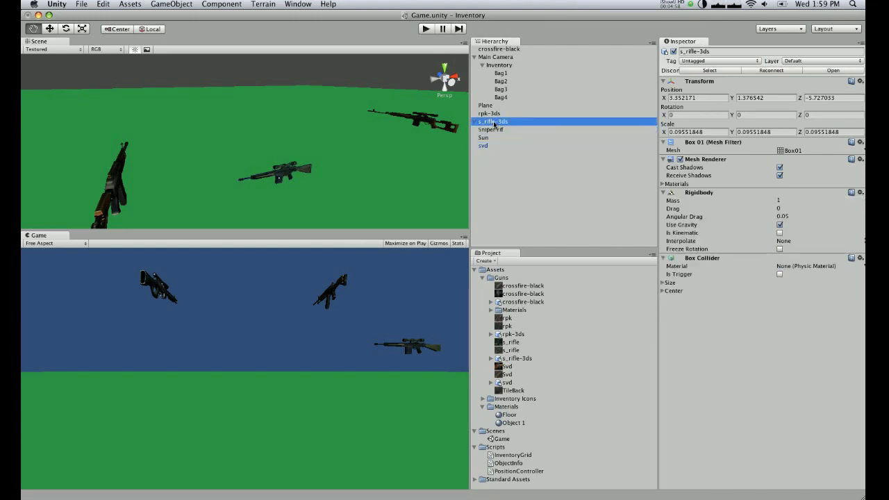
pyautogui.press('super+BackSpace')
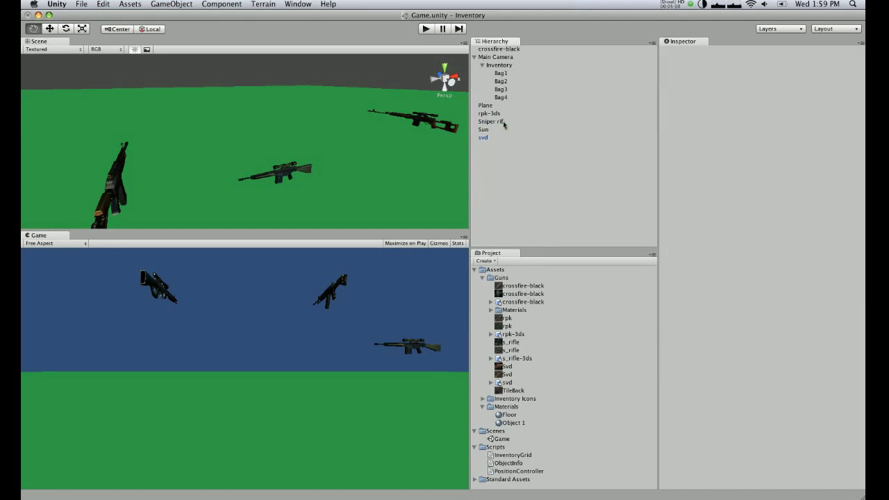
# - Add a Rigidbody and a Box Collider to the Sniper rif object
pyautogui.click(503, 120)
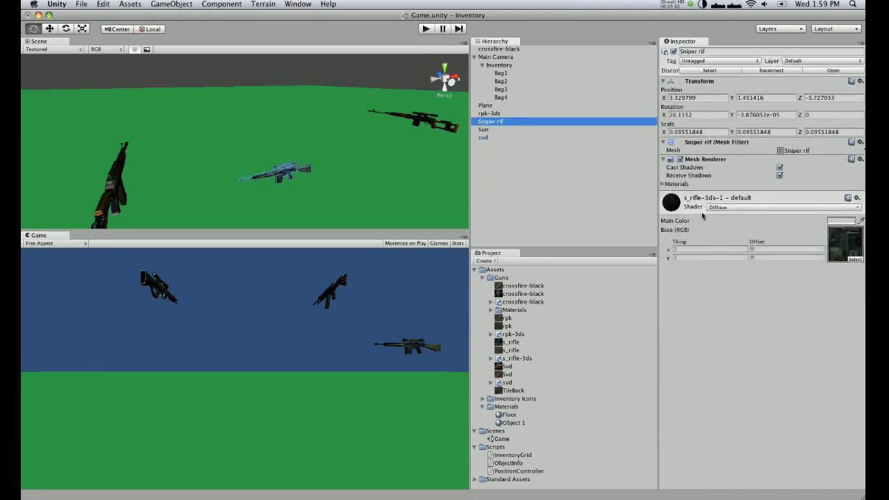
pyautogui.click(222, 4)
pyautogui.moveTo(221, 36)
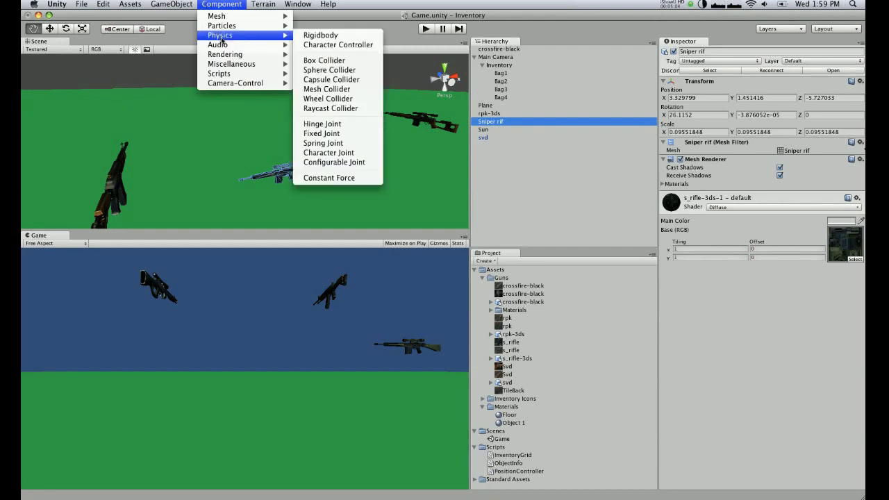
pyautogui.click(324, 36)
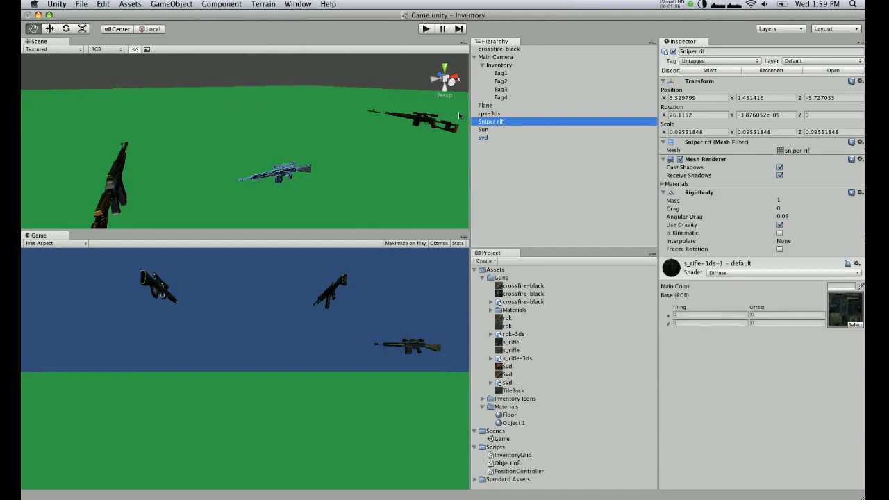
pyautogui.click(233, 4)
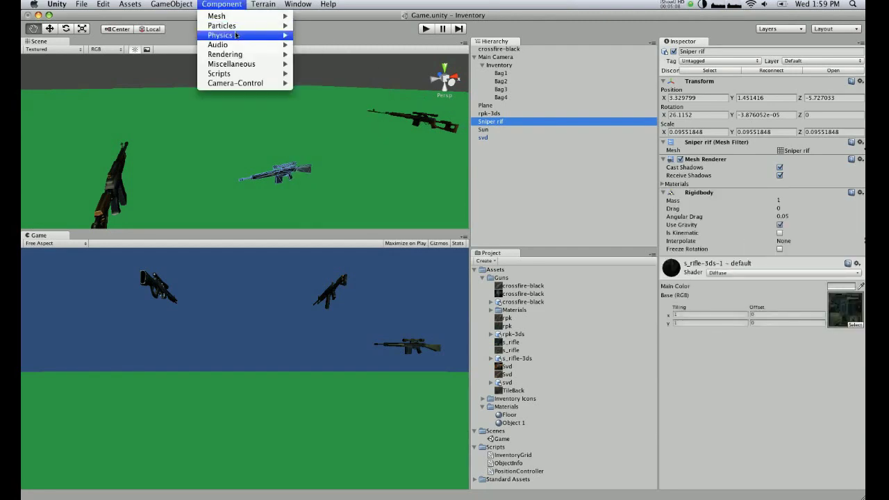
pyautogui.moveTo(232, 35)
pyautogui.click(306, 60)
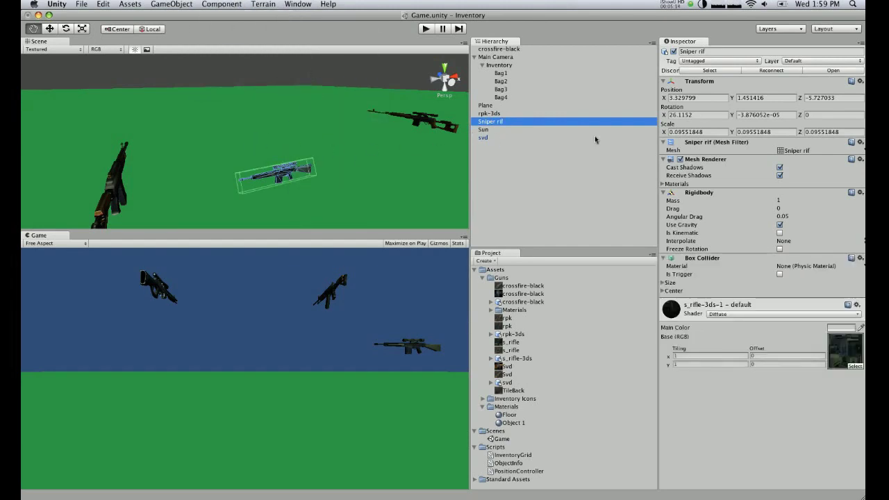
# - Attach the ObjectInfo script to Sniper rif, assigning the s_rifle icon image as Icon Texture and the Inventory object as Inventory
pyautogui.moveTo(503, 463); pyautogui.dragTo(756, 446)
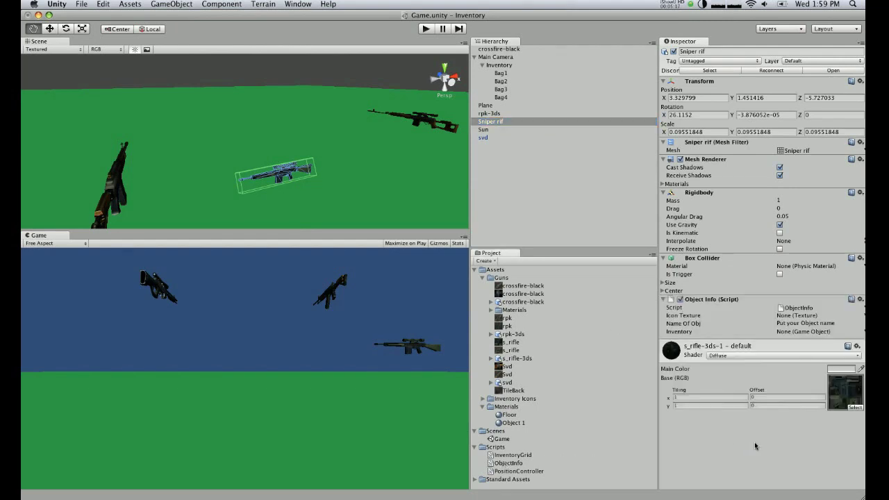
pyautogui.click(510, 351)
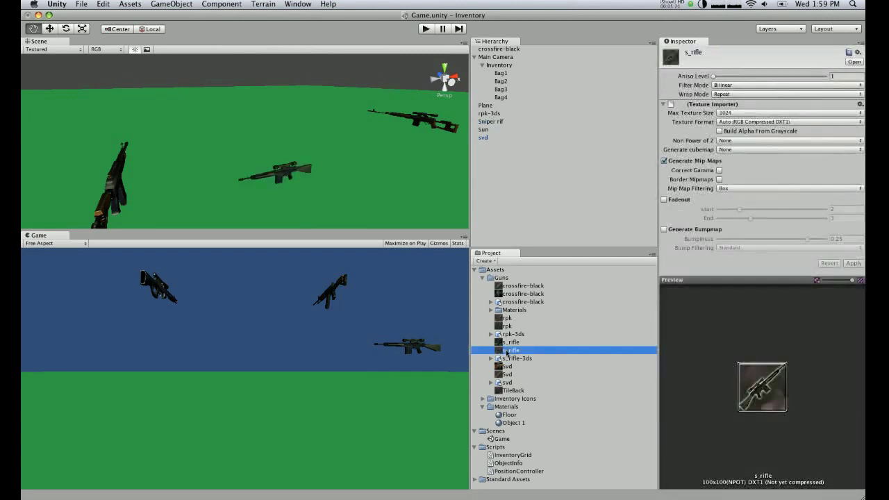
pyautogui.click(491, 121)
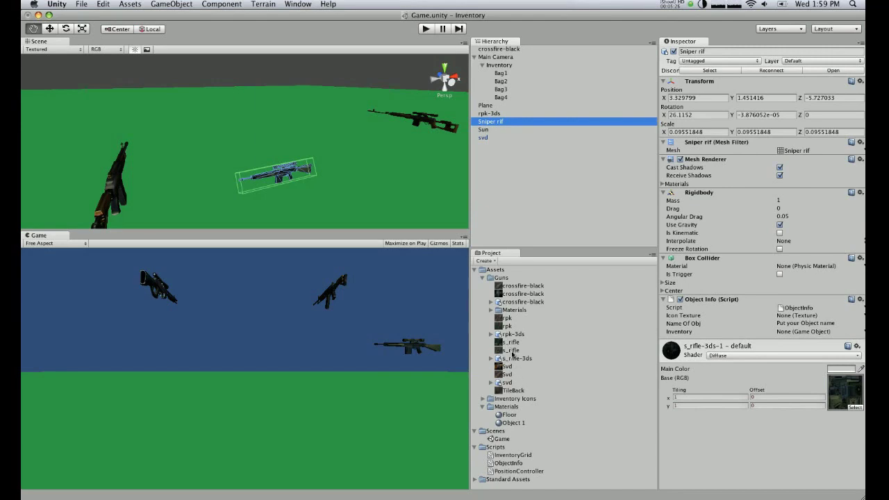
pyautogui.moveTo(511, 351); pyautogui.dragTo(808, 320)
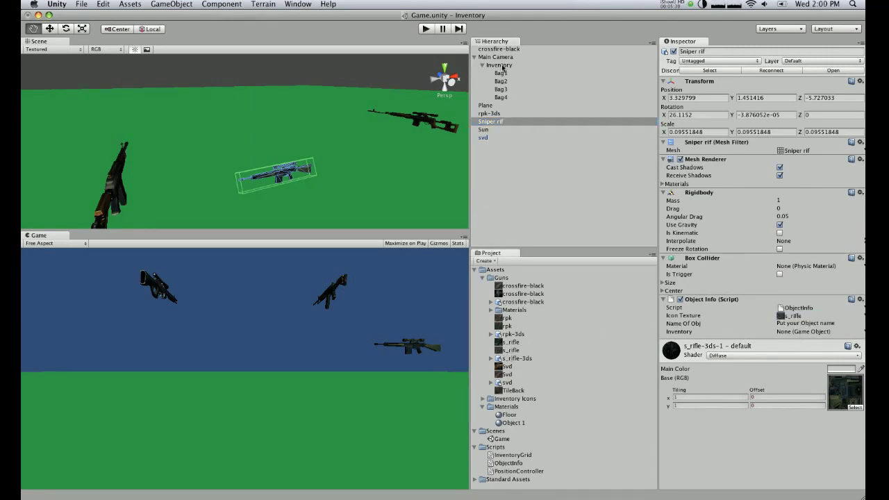
pyautogui.moveTo(502, 66); pyautogui.dragTo(791, 337)
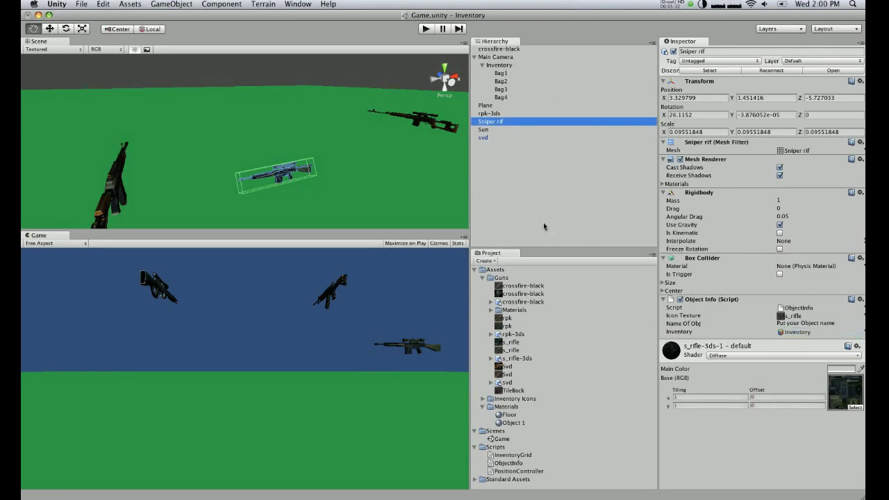
# - Add a Rigidbody and a Box Collider to the svd rifle, accepting the loss of its prefab parent
pyautogui.click(484, 137)
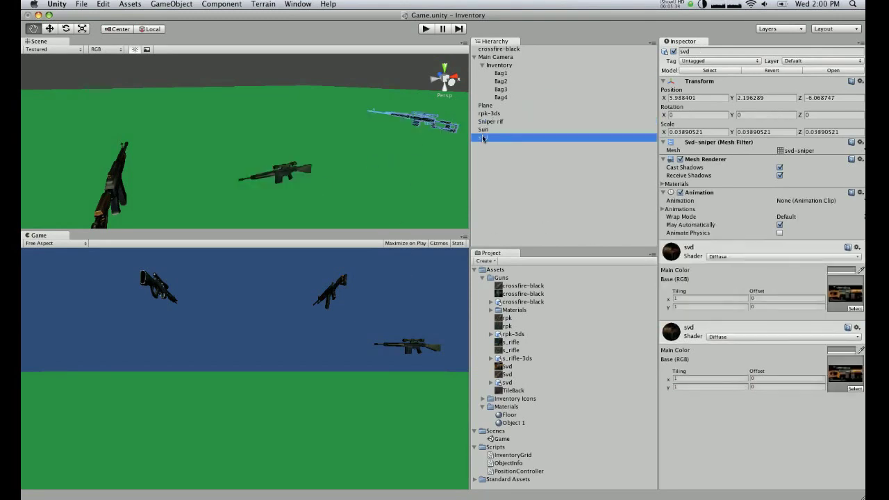
pyautogui.click(224, 4)
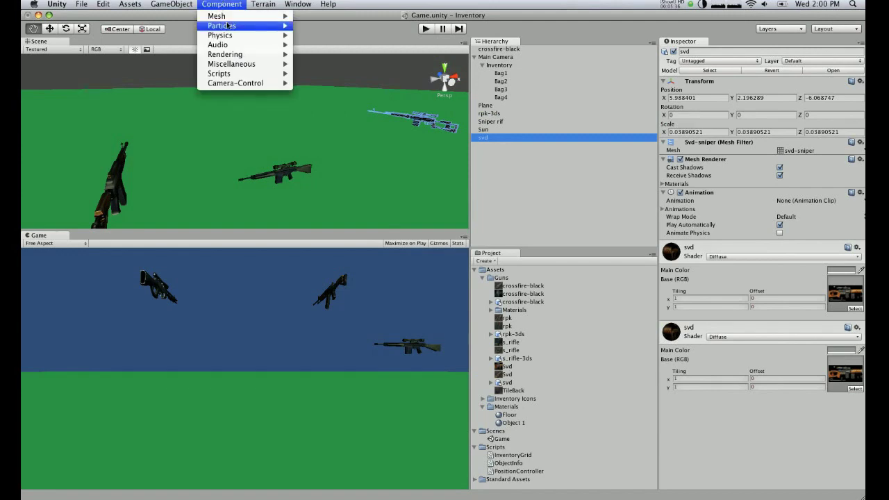
pyautogui.moveTo(230, 35)
pyautogui.click(322, 36)
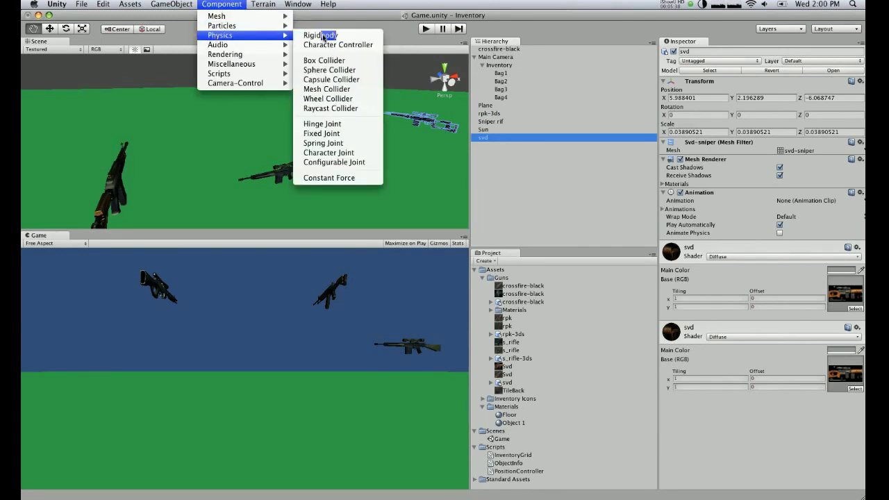
pyautogui.press('Return')
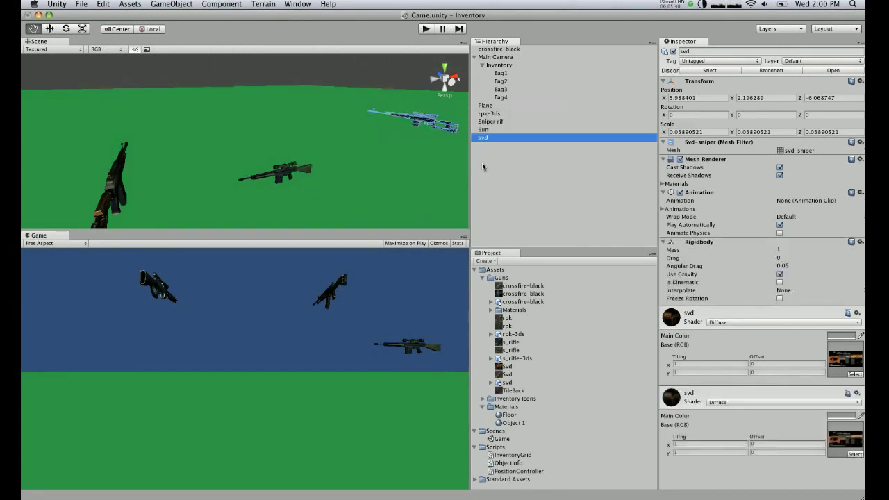
pyautogui.click(230, 4)
pyautogui.moveTo(243, 36)
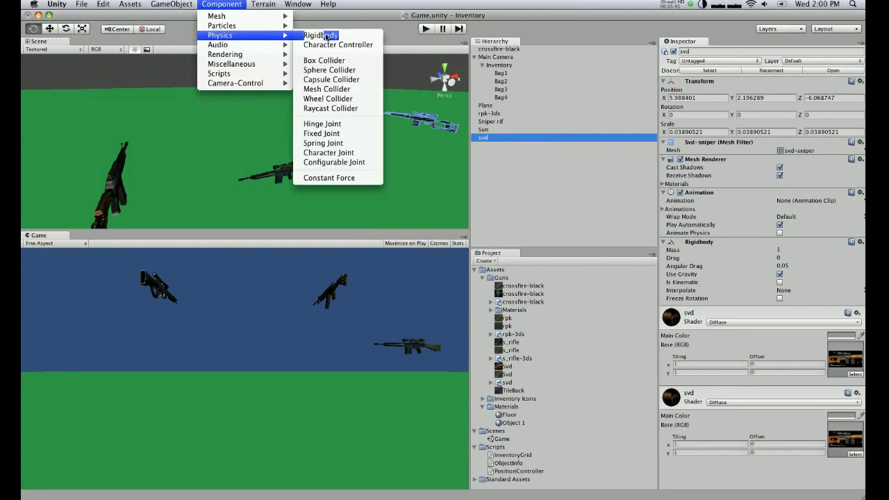
pyautogui.click(323, 61)
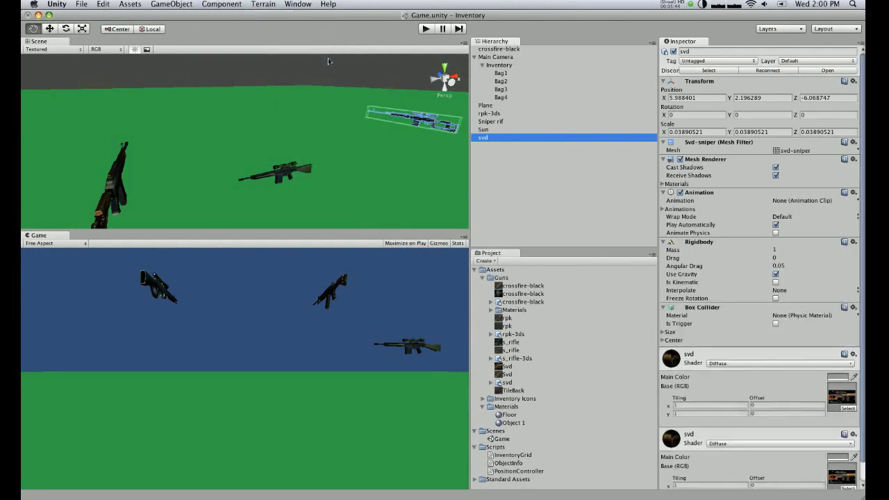
# - Remove the Animation component from the svd rifle
pyautogui.scroll(-2, 715, 370)
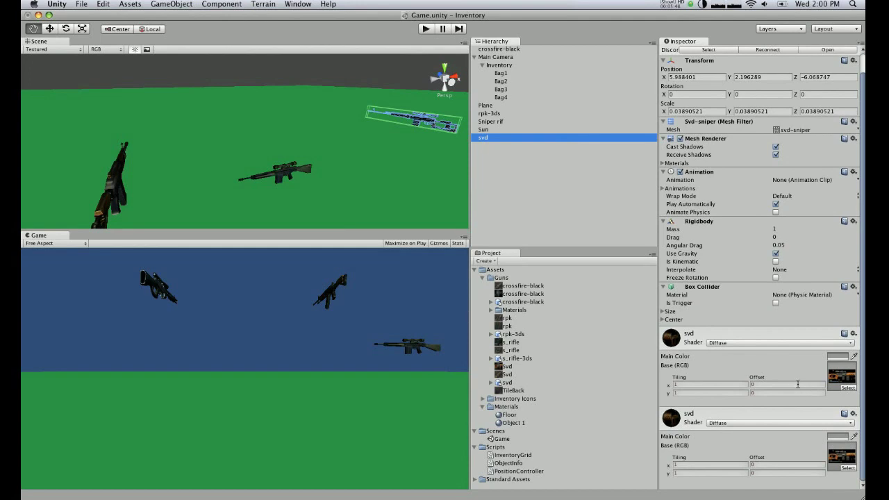
pyautogui.click(854, 414)
pyautogui.click(849, 433)
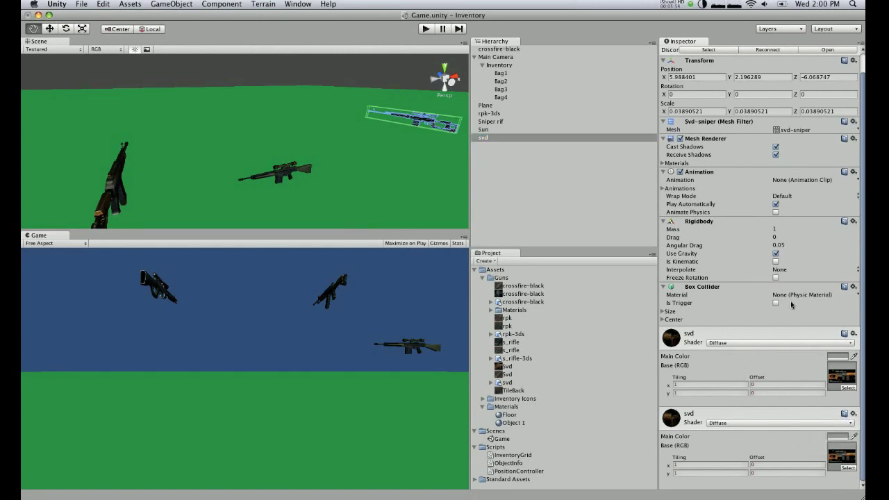
pyautogui.click(856, 180)
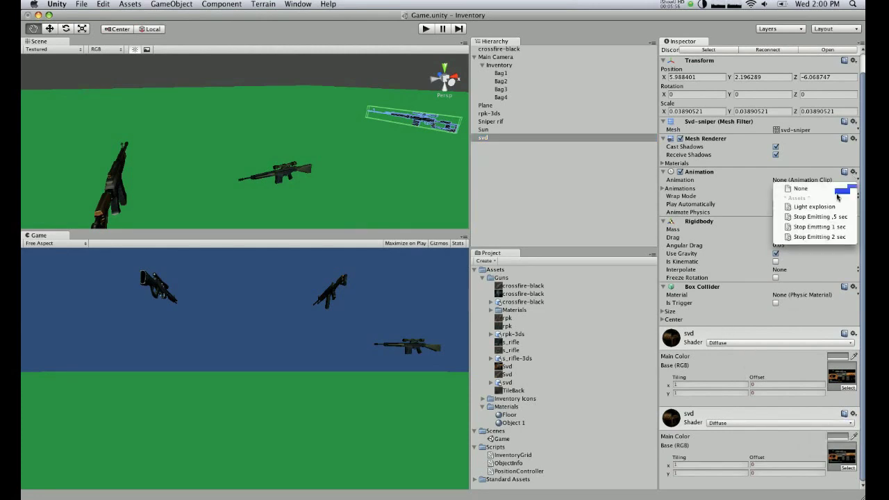
pyautogui.click(854, 173)
pyautogui.click(855, 173)
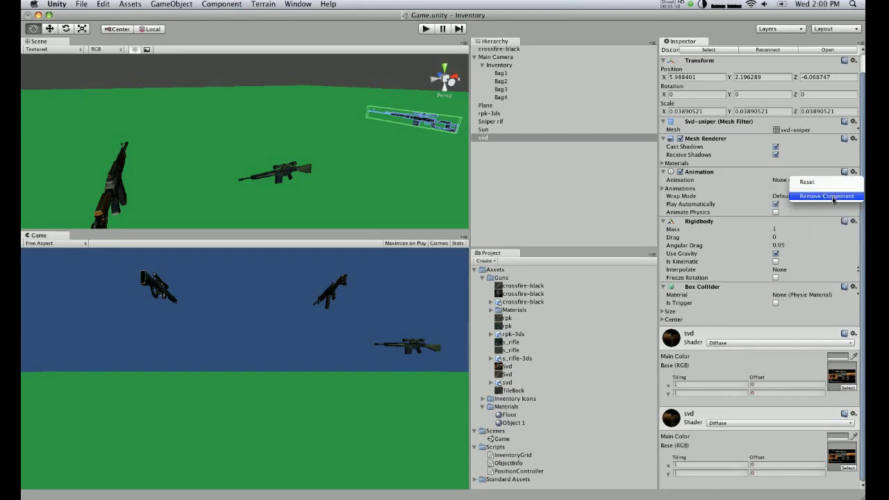
pyautogui.click(830, 197)
# - Attach the ObjectInfo script to svd, assigning the Svd icon image as Icon Texture and the Inventory object as Inventory
pyautogui.moveTo(509, 462); pyautogui.dragTo(714, 460)
pyautogui.scroll(-1, 729, 415)
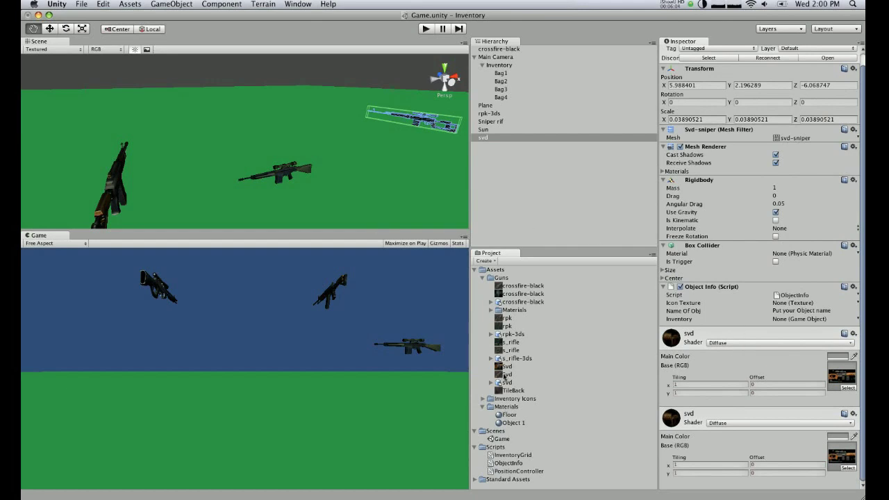
pyautogui.moveTo(508, 379); pyautogui.dragTo(804, 305)
pyautogui.moveTo(499, 66); pyautogui.dragTo(813, 319)
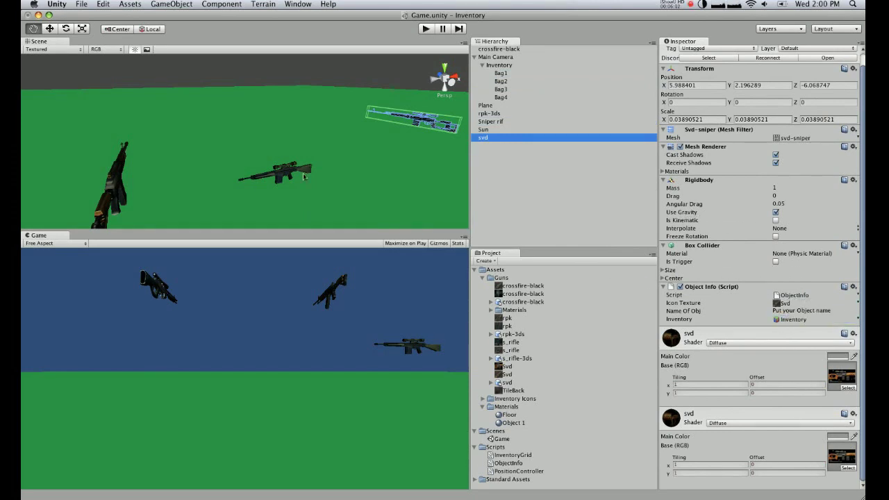
# - Change the shader of the svd rifle's materials to Transparent/Diffuse
pyautogui.click(854, 336)
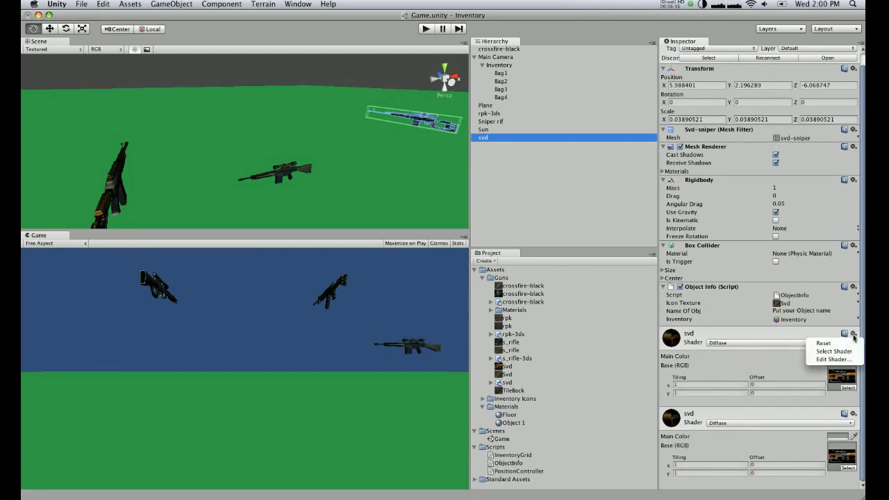
pyautogui.click(854, 336)
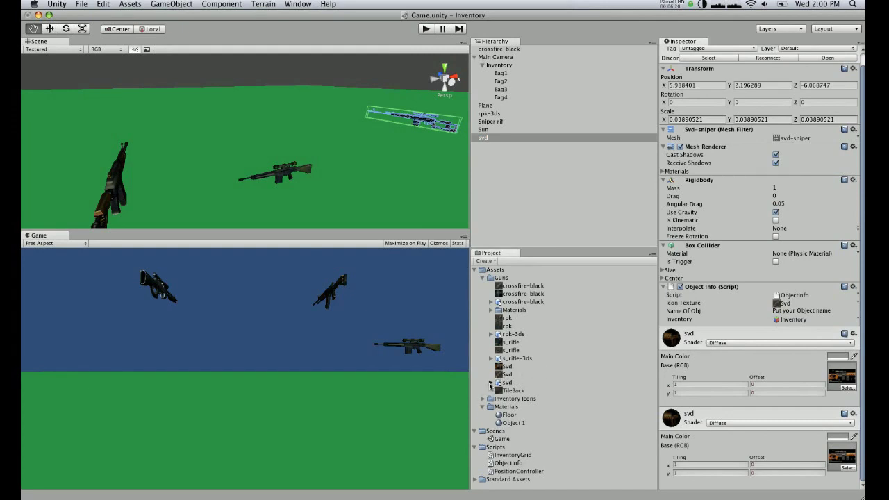
pyautogui.click(491, 384)
pyautogui.click(740, 344)
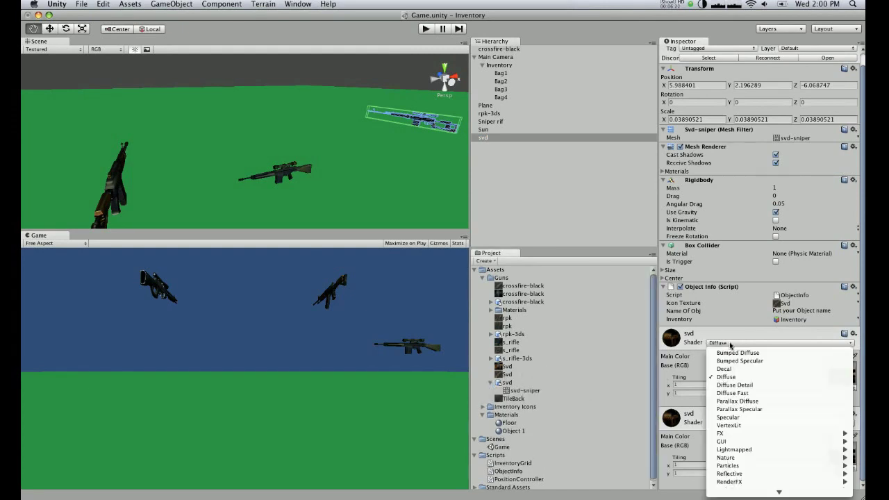
pyautogui.moveTo(731, 493)
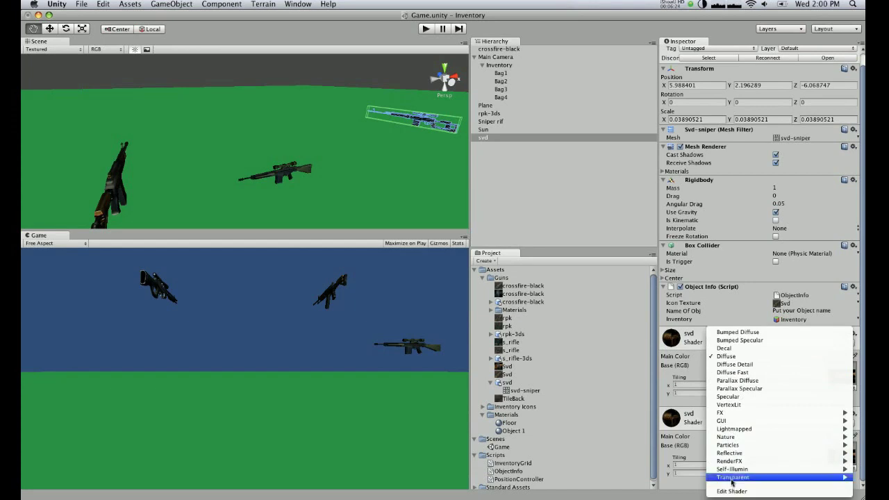
pyautogui.moveTo(732, 478)
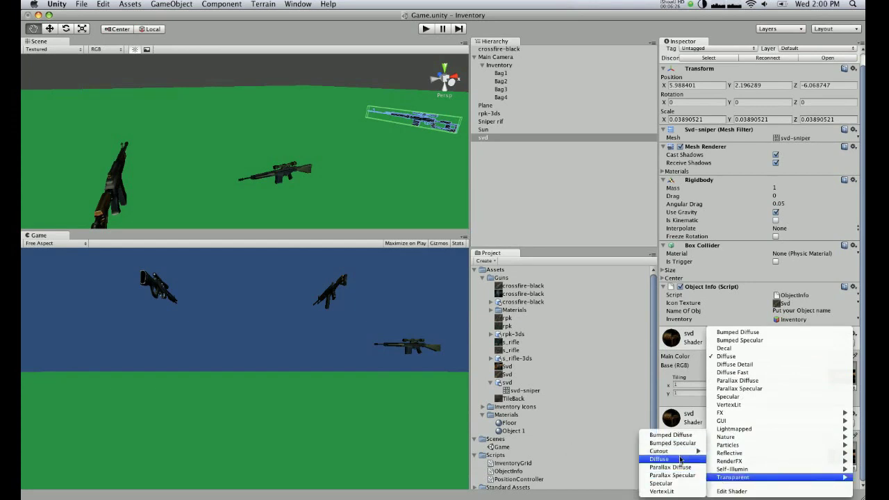
pyautogui.click(681, 459)
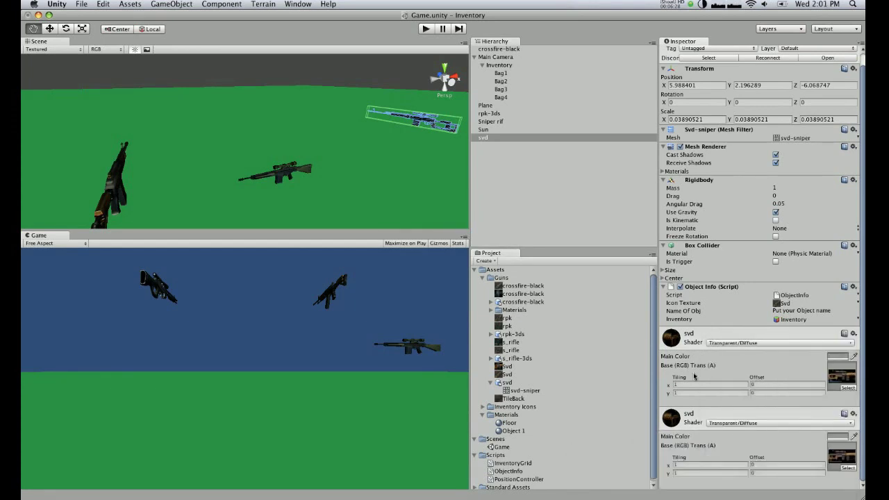
# - Change the shader of the Sniper rif object's material to Transparent/Diffuse
pyautogui.click(490, 122)
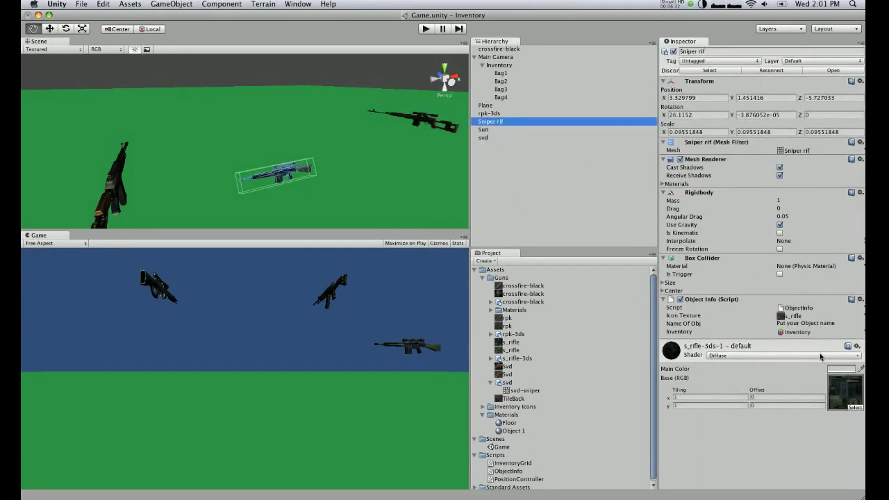
pyautogui.click(819, 356)
pyautogui.moveTo(729, 479)
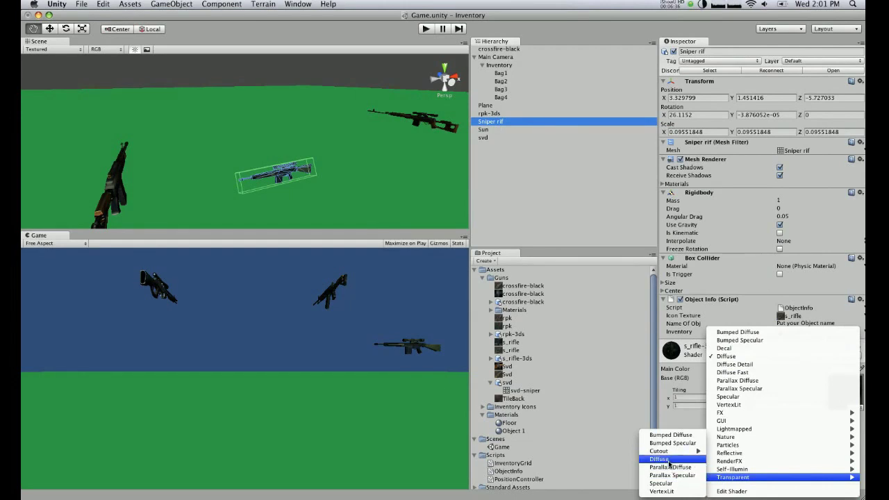
pyautogui.click(670, 463)
# - Change the shader of the rpk-3ds object's material to Transparent/Diffuse
pyautogui.click(490, 113)
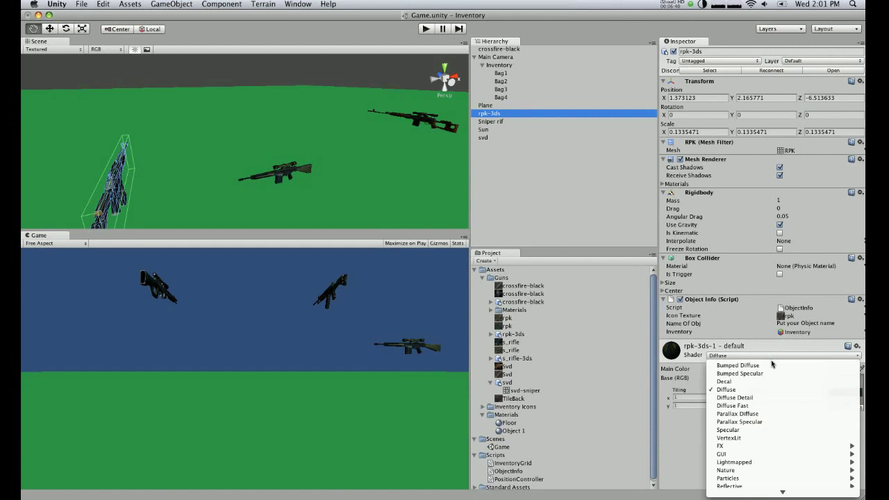
pyautogui.moveTo(756, 491)
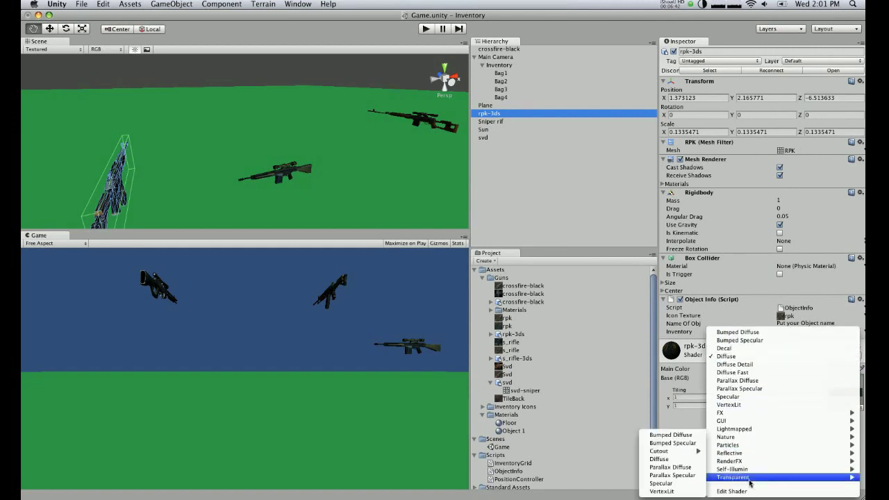
pyautogui.click(659, 460)
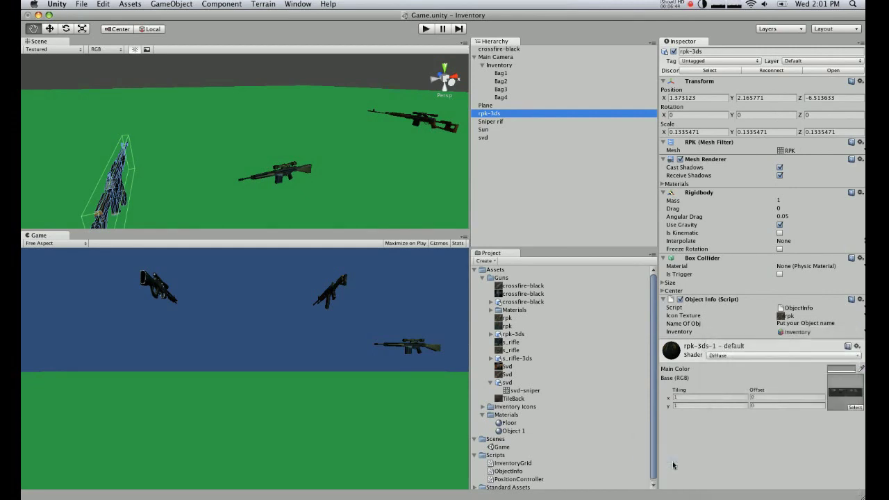
# - Change the crossfire-black material's shader to Transparent/Diffuse, save the scene and collapse the Guns folder
pyautogui.click(503, 49)
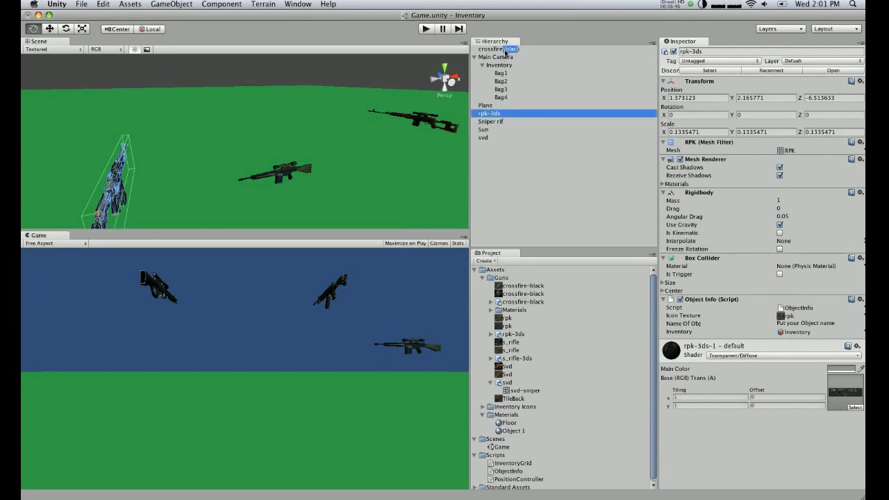
pyautogui.click(743, 356)
pyautogui.scroll(-2, 740, 448)
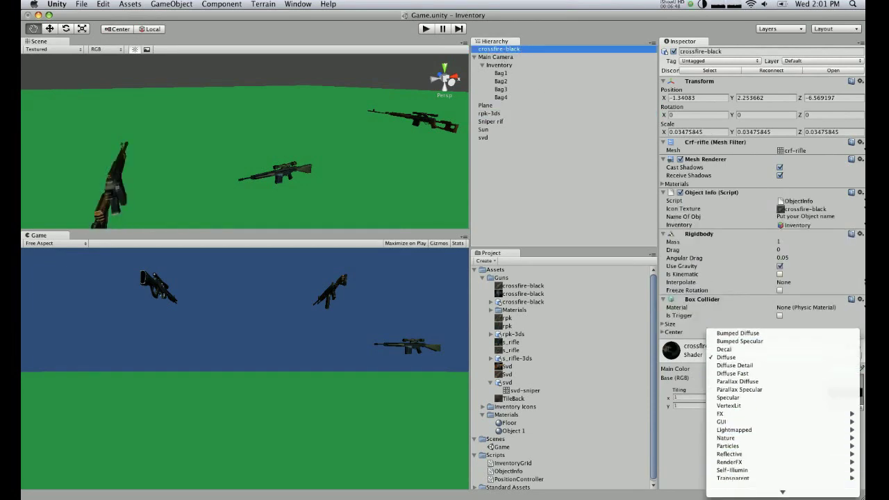
pyautogui.moveTo(717, 478)
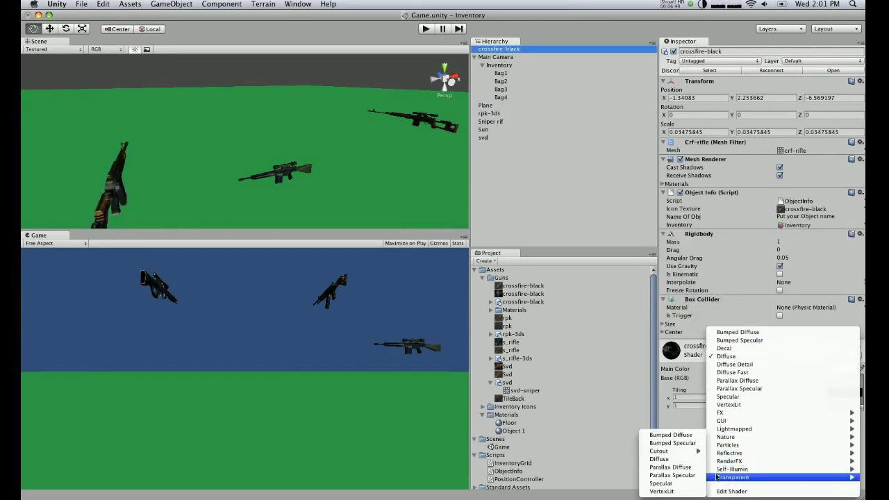
pyautogui.click(660, 460)
pyautogui.press('super+s')
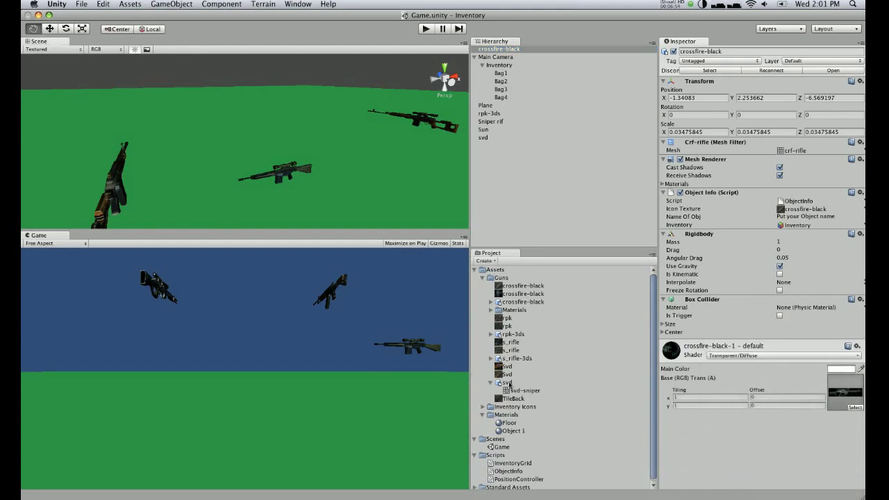
pyautogui.click(483, 277)
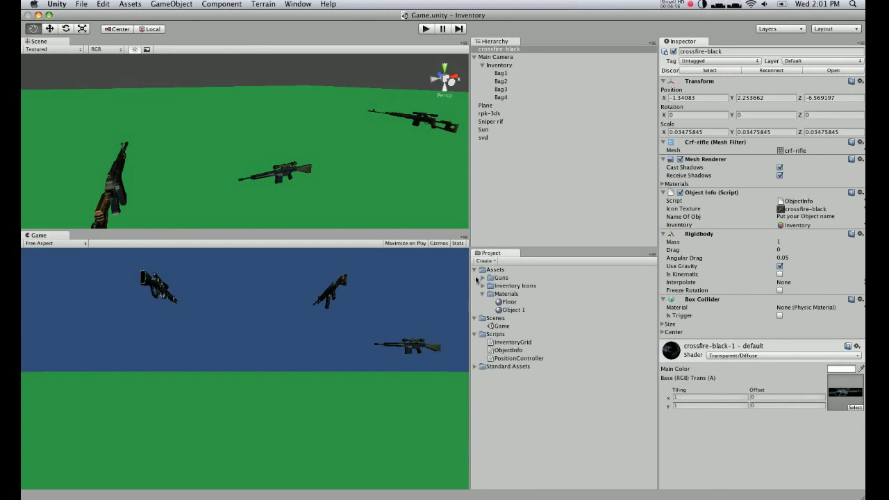
# - Play the scene and move the camera over to the svd rifle to pick it up
pyautogui.press('super+p')
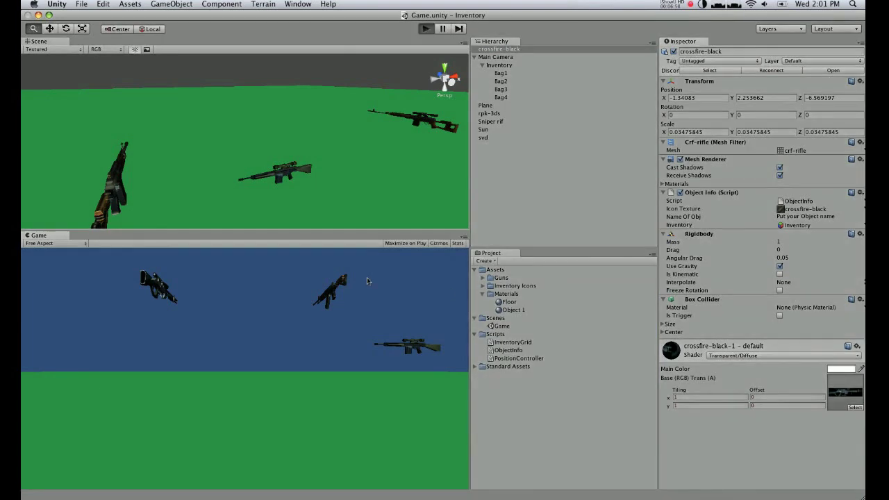
pyautogui.press('w')
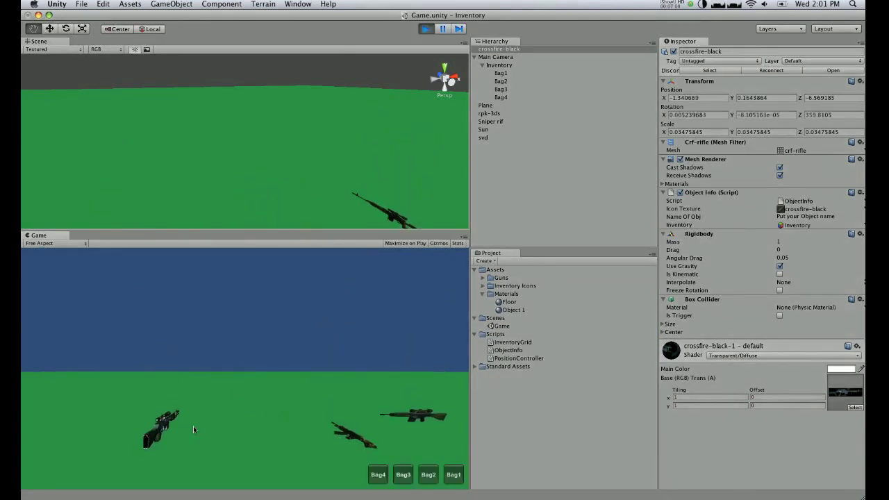
pyautogui.press('a')
pyautogui.press('s')
pyautogui.press('d')
pyautogui.press('d')
pyautogui.press('w')
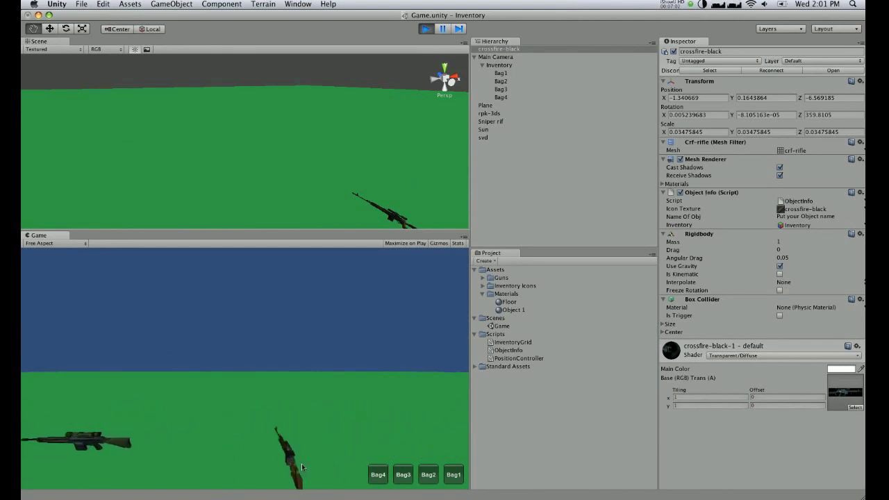
pyautogui.press('s')
pyautogui.click(265, 426)
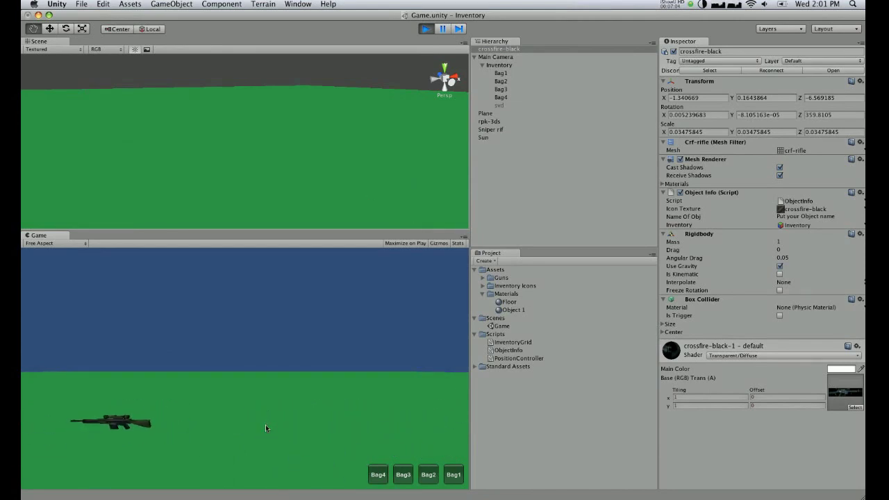
# - Move the camera back to the crossfire-black rifle and pick it up in the running game
pyautogui.press('a')
pyautogui.press('w')
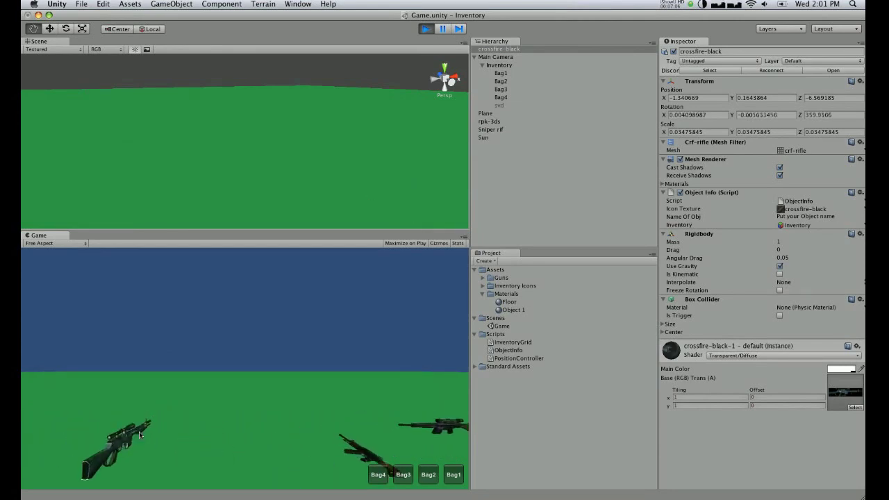
pyautogui.press('s')
pyautogui.click(168, 439)
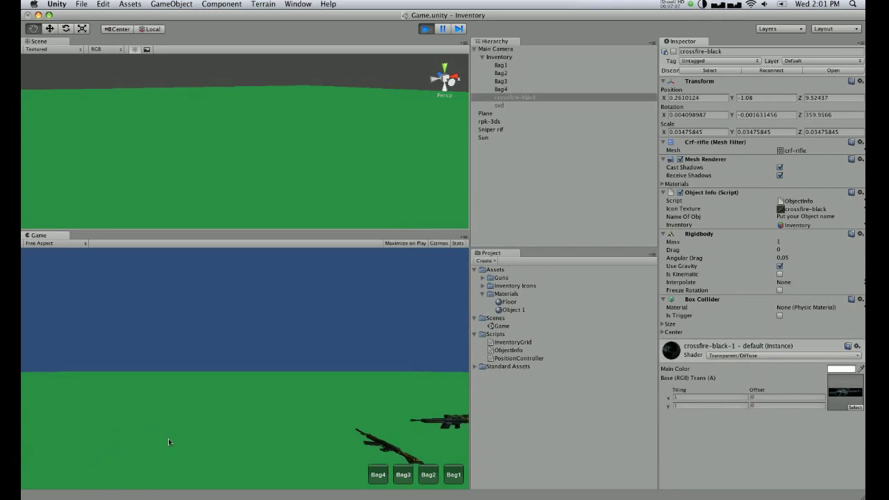
# - Open Bag1 in the running game and pick up the Sniper rif and rpk-3ds guns
pyautogui.click(453, 474)
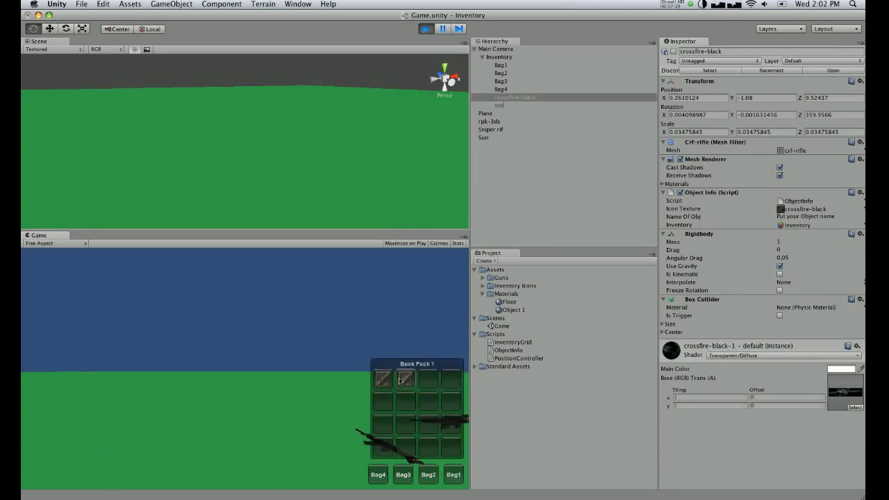
pyautogui.press('d')
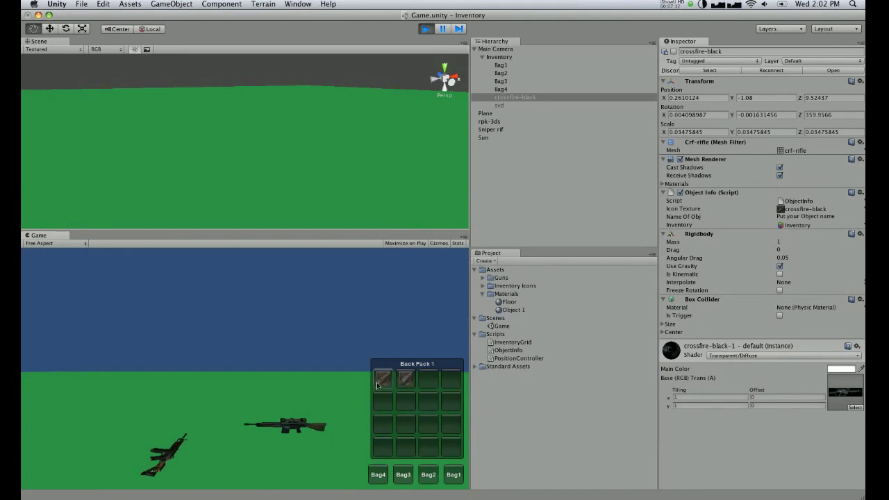
pyautogui.press('d')
pyautogui.press('s')
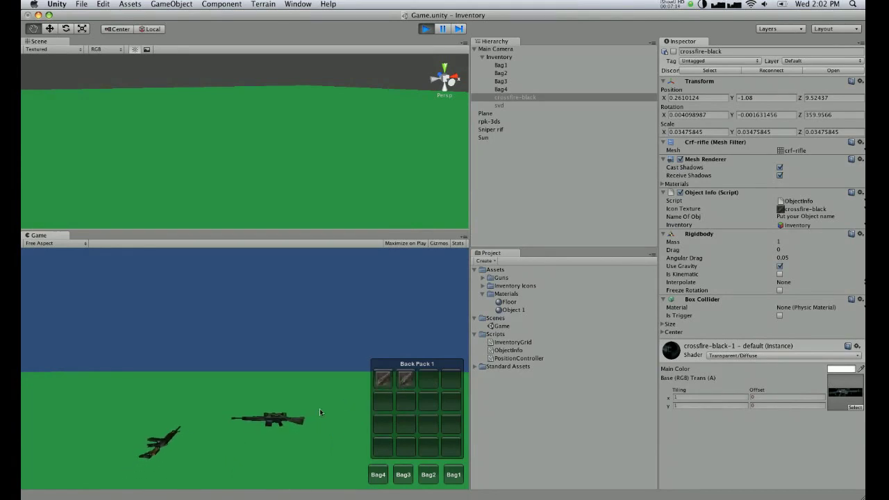
pyautogui.click(269, 425)
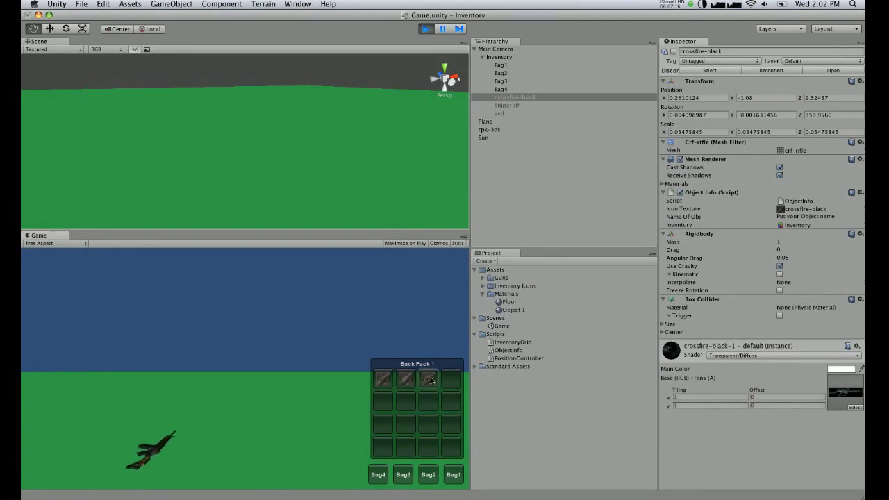
pyautogui.click(144, 459)
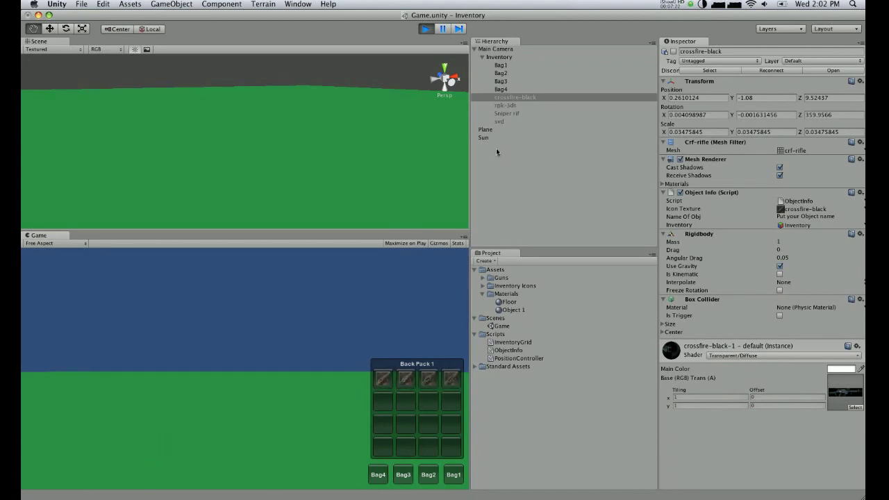
# - Inspect the Inventory object in Debug mode to check the Position Controller's Objects In Bag list
pyautogui.click(498, 58)
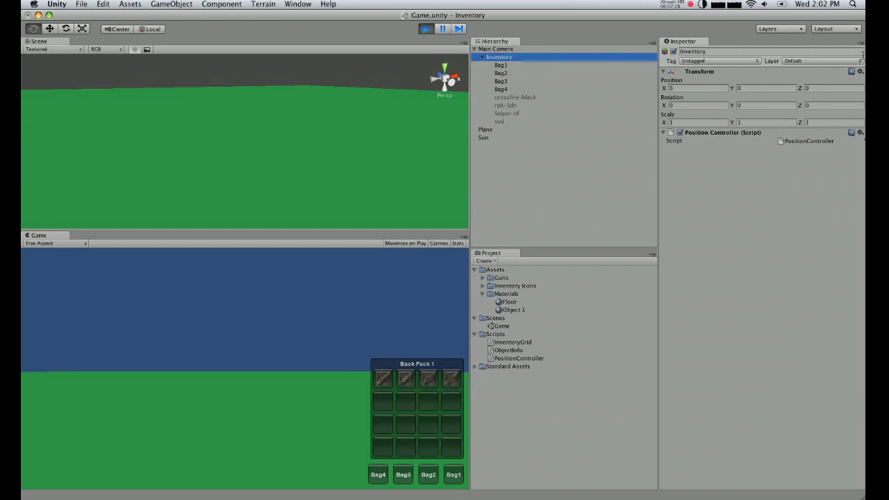
pyautogui.click(862, 44)
pyautogui.click(862, 43)
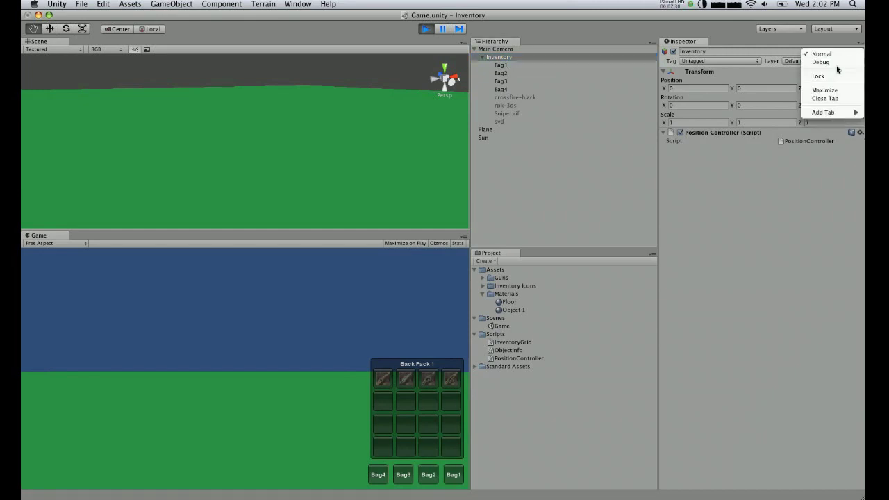
pyautogui.click(814, 62)
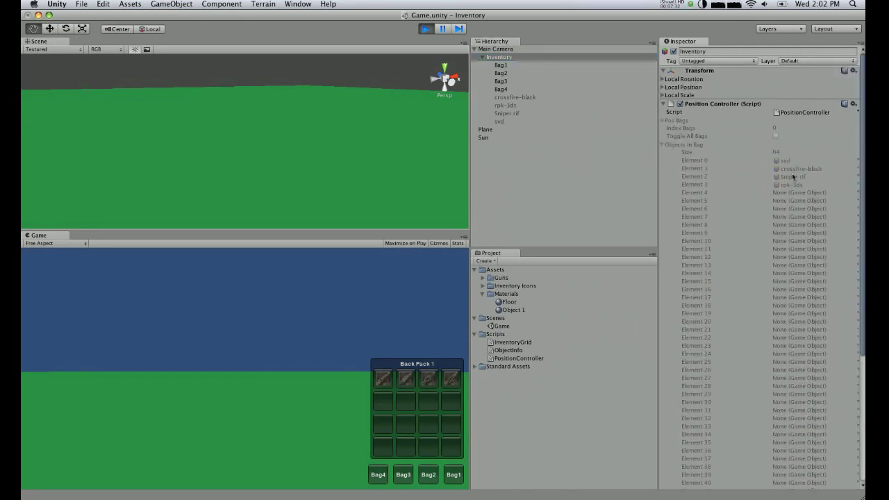